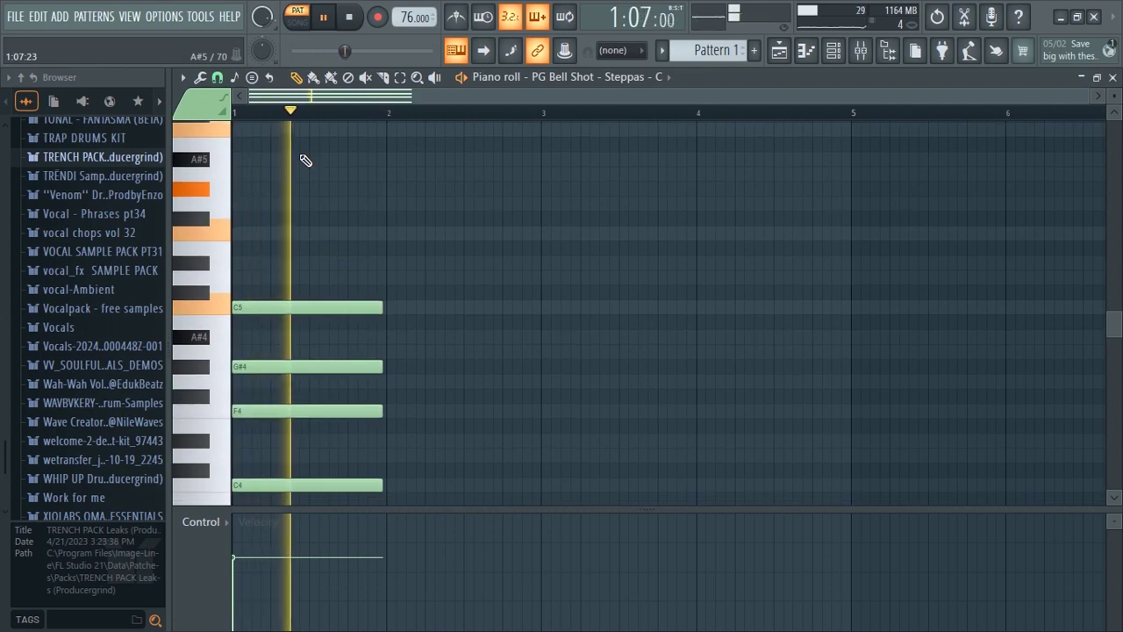
- Trim the C4, F4, G#4 and C5 chord notes in bar 1 to about three beats
scroll(383, 266, "down", 3)
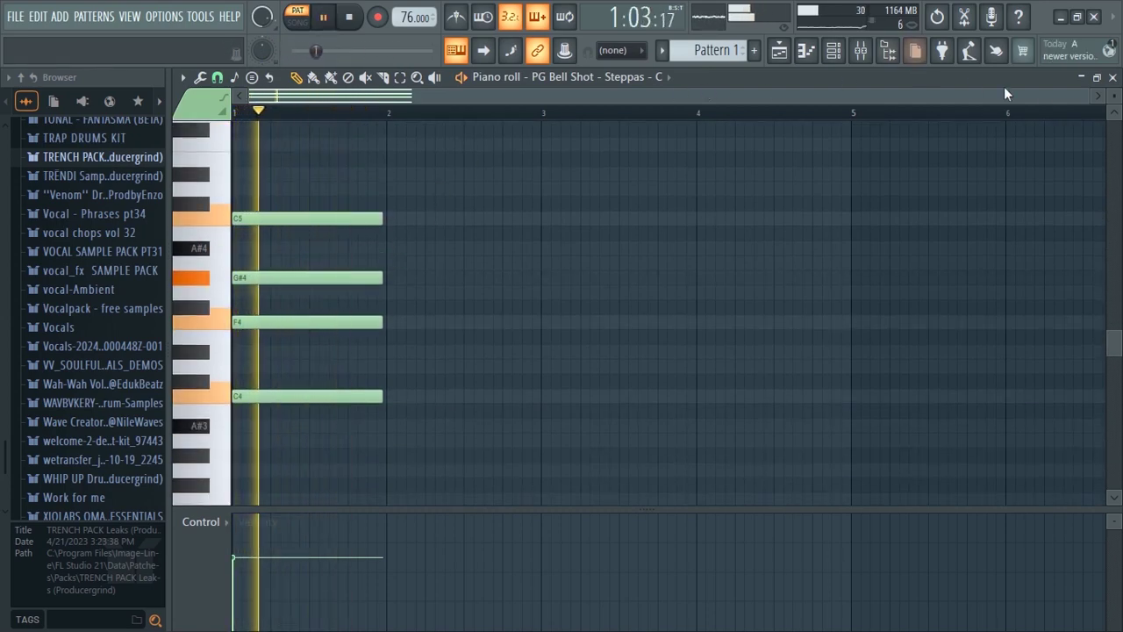
left_click_drag(1091, 96, 737, 103)
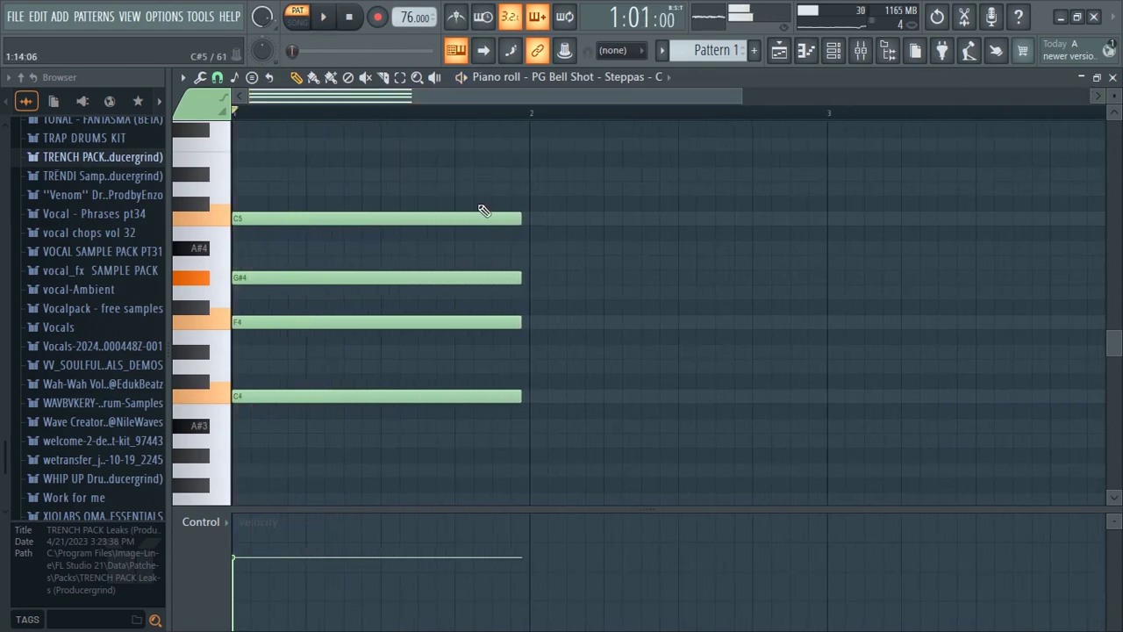
left_click_drag(466, 201, 471, 478)
key("space")
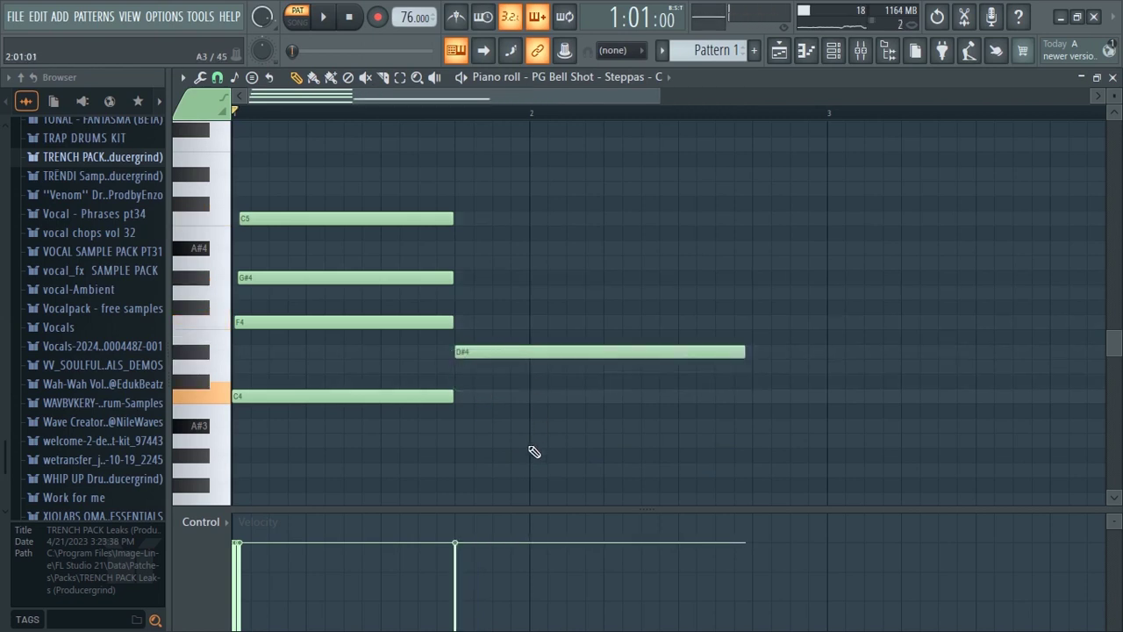
- Add an A#3 note at the start of bar 2 and shorten the D#4 note to end with bar 1
left_click_drag(537, 468, 532, 424)
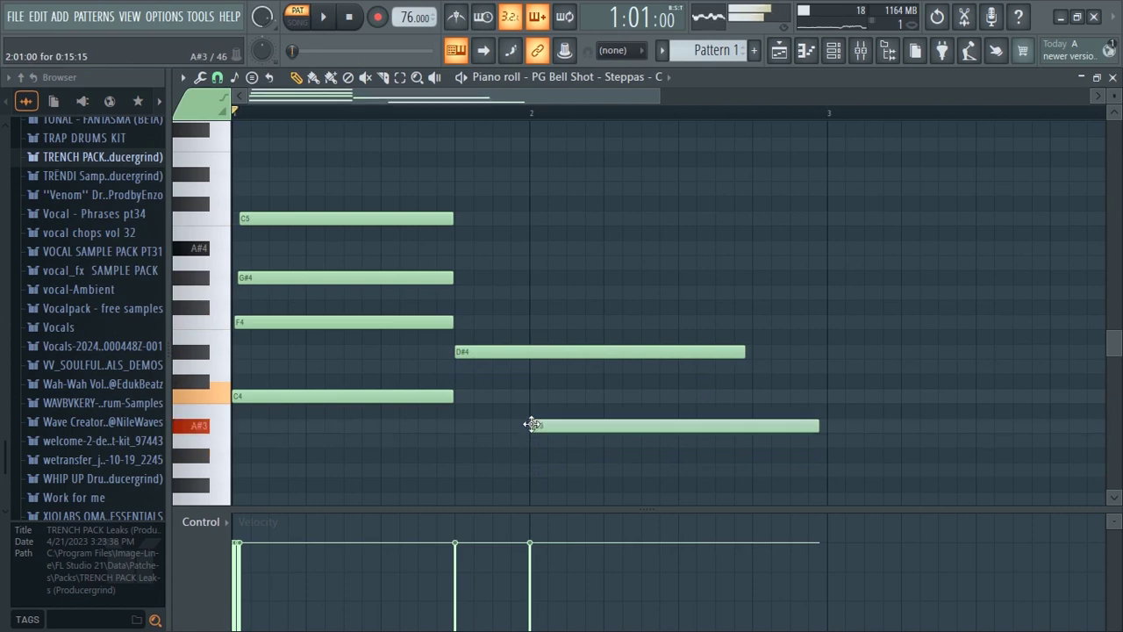
key("space")
left_click_drag(741, 352, 507, 368)
key("space")
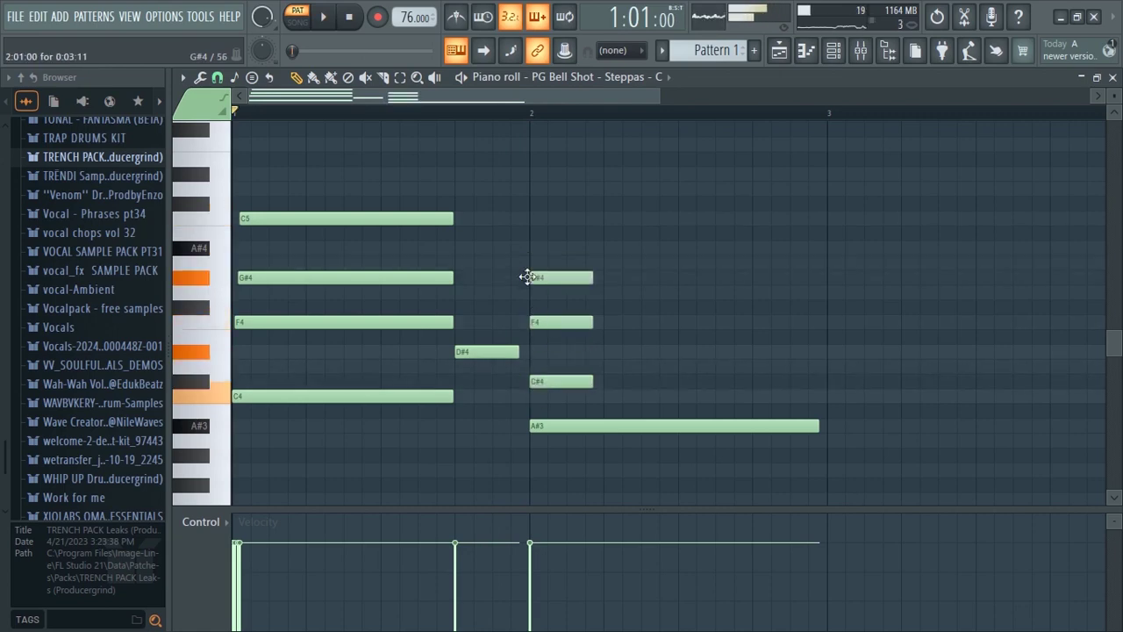
- Stretch the C#4, F4 and A#4 notes stacked above A#3 so the chord fills bar 2
key("space")
left_click_drag(582, 264, 811, 374)
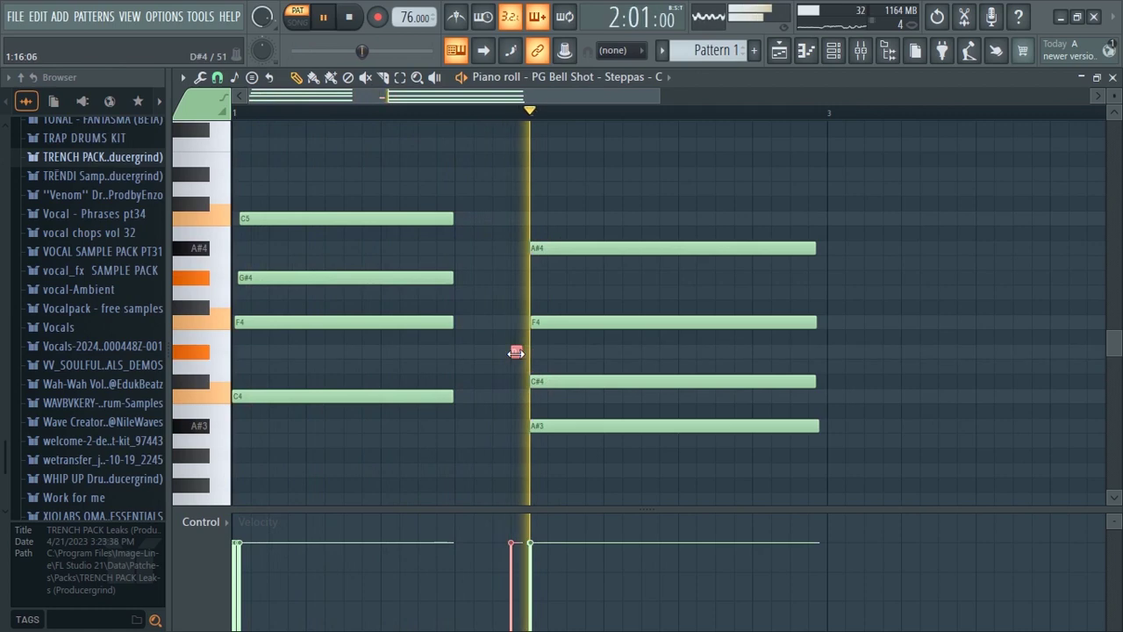
left_click_drag(500, 100, 505, 100)
key("space")
scroll(532, 175, "down", 2)
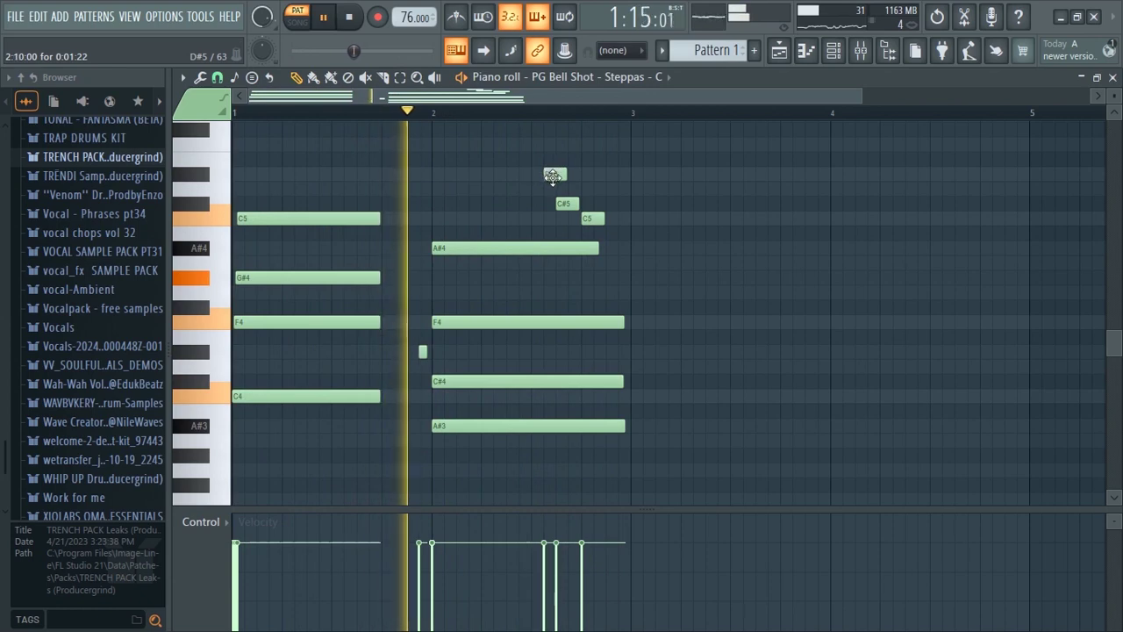
- Move the short D#5, C#5 and C5 run in bar 2 earlier, one step apart, with C5 starting at 2:11:00
key("space")
key("space")
left_click_drag(592, 218, 567, 218)
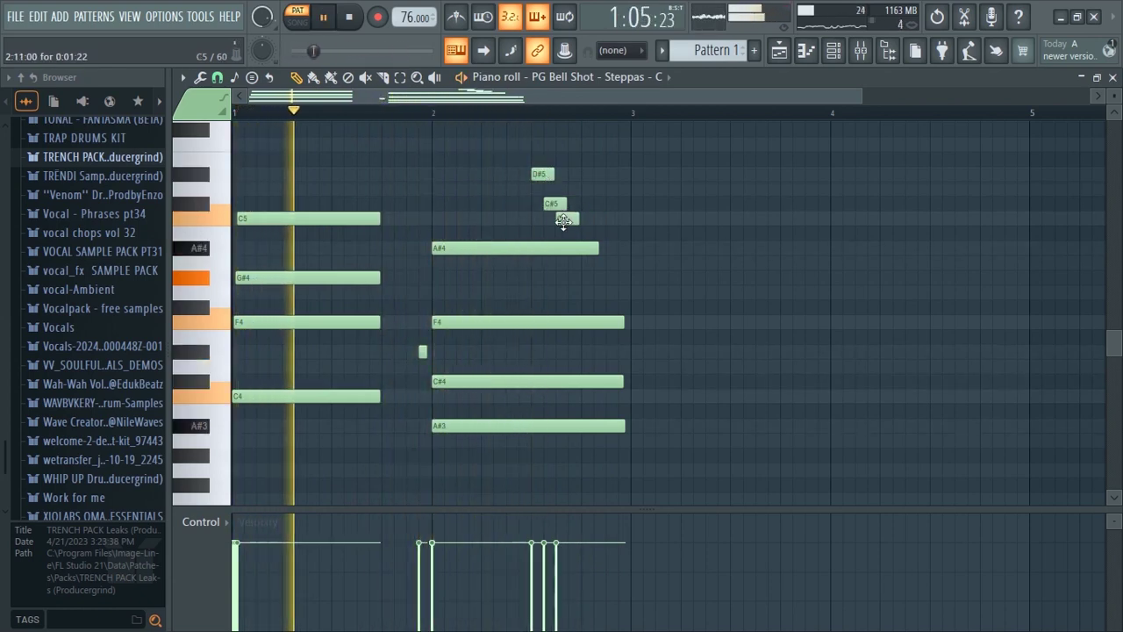
- Duplicate the entire two-bar progression into bars 3 and 4
left_click_drag(542, 173, 596, 226)
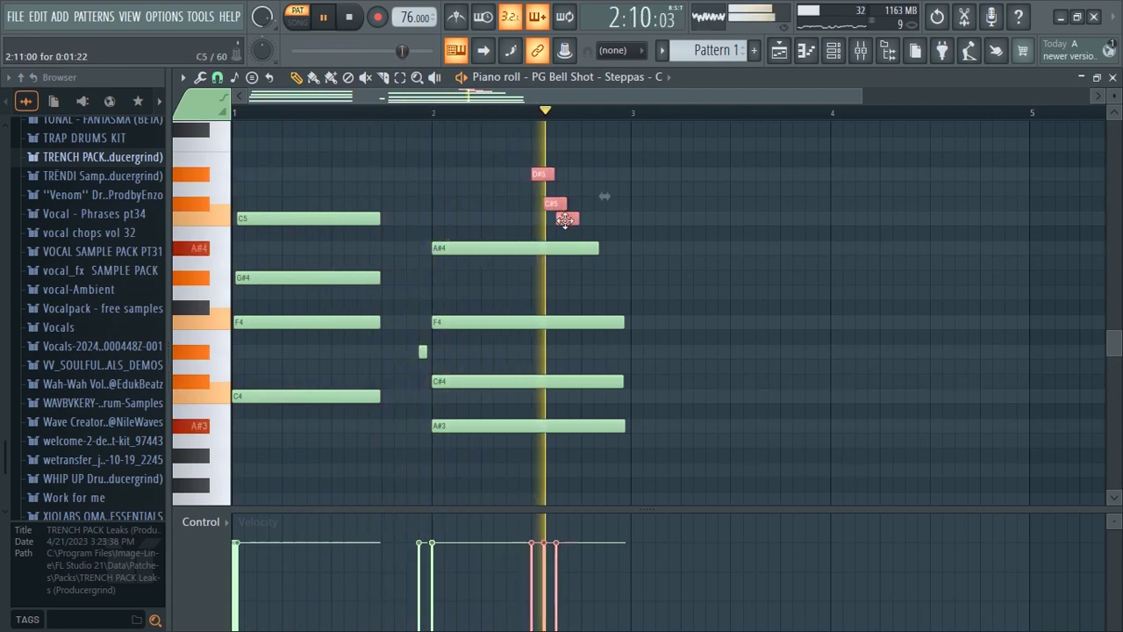
key("ctrl+a")
key("ctrl+b")
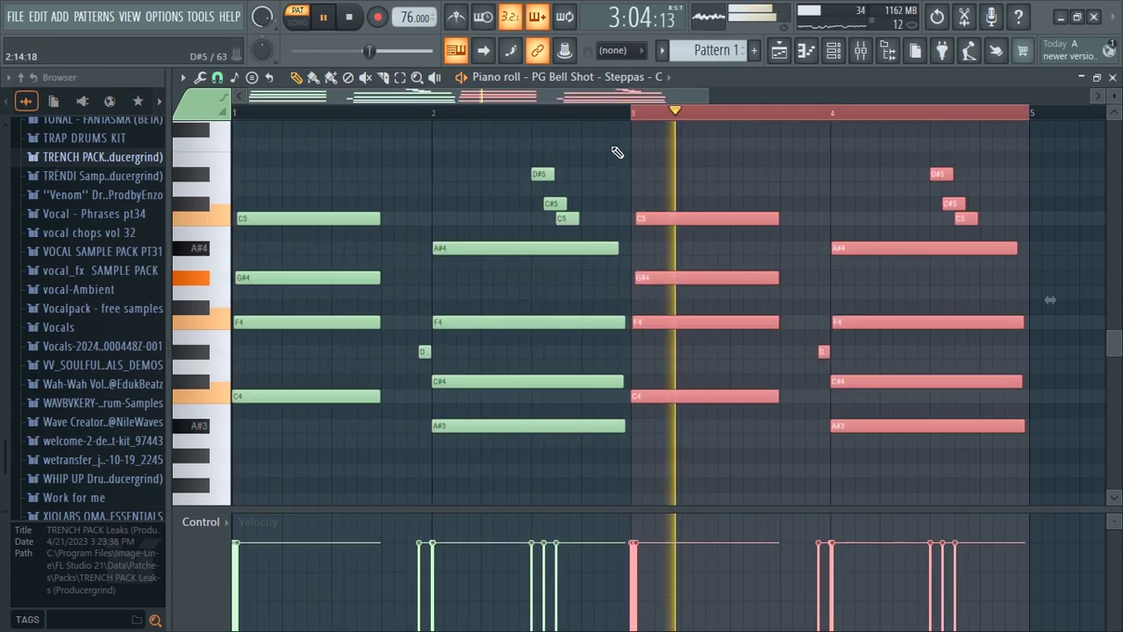
- Replace the short high run and the second half of the bar 4 chord with a G#3, C4, D#4 and G4 chord
scroll(813, 96, "down", 2)
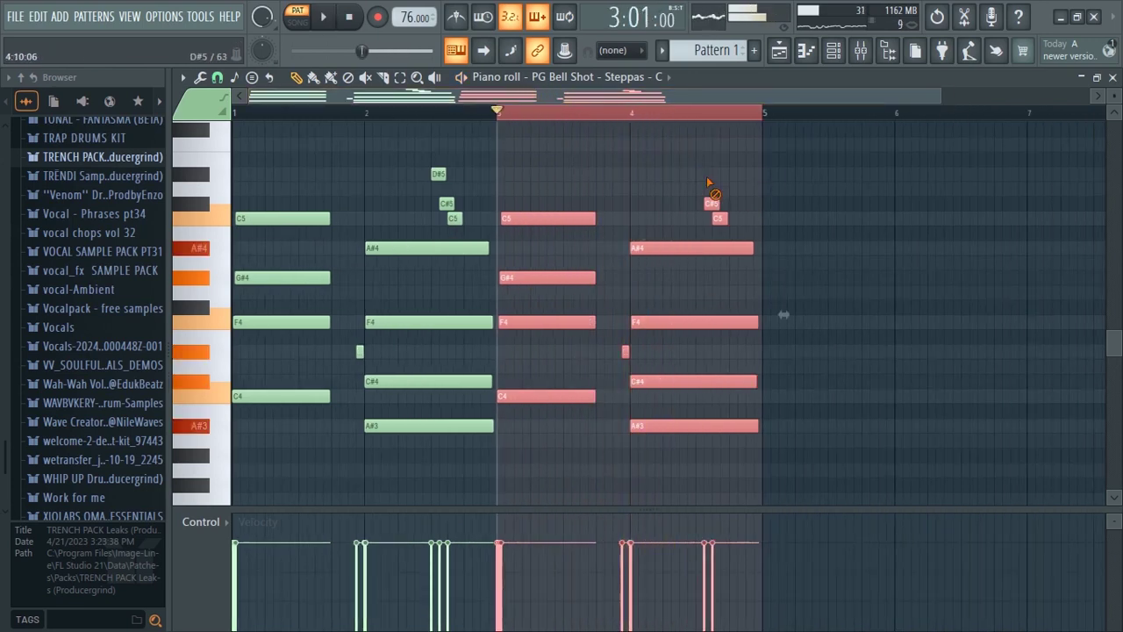
left_click_drag(719, 222, 712, 439)
left_click(697, 455)
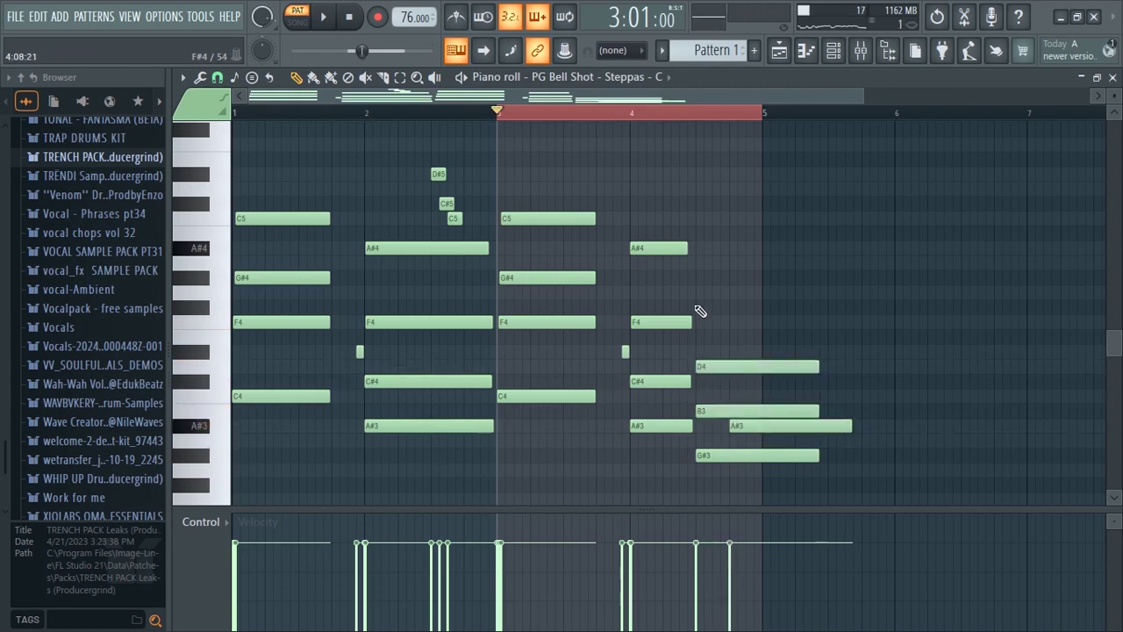
key("space")
left_click_drag(697, 282, 729, 465)
key("space")
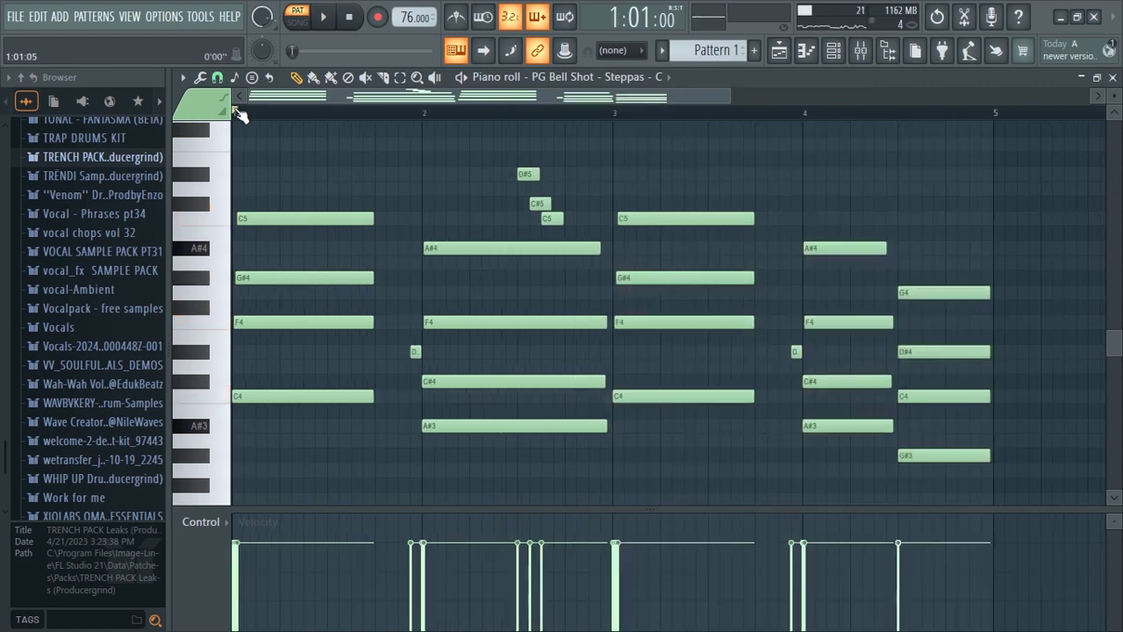
- Play back the four-bar progression and review its notes from the beginning
key("space")
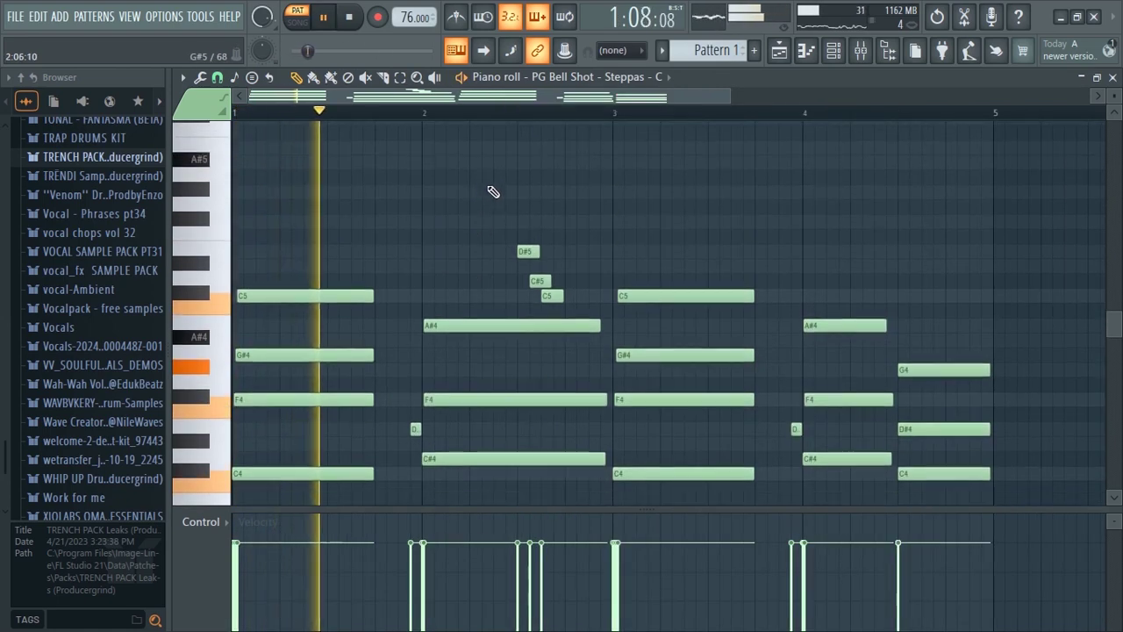
scroll(493, 192, "down", 3)
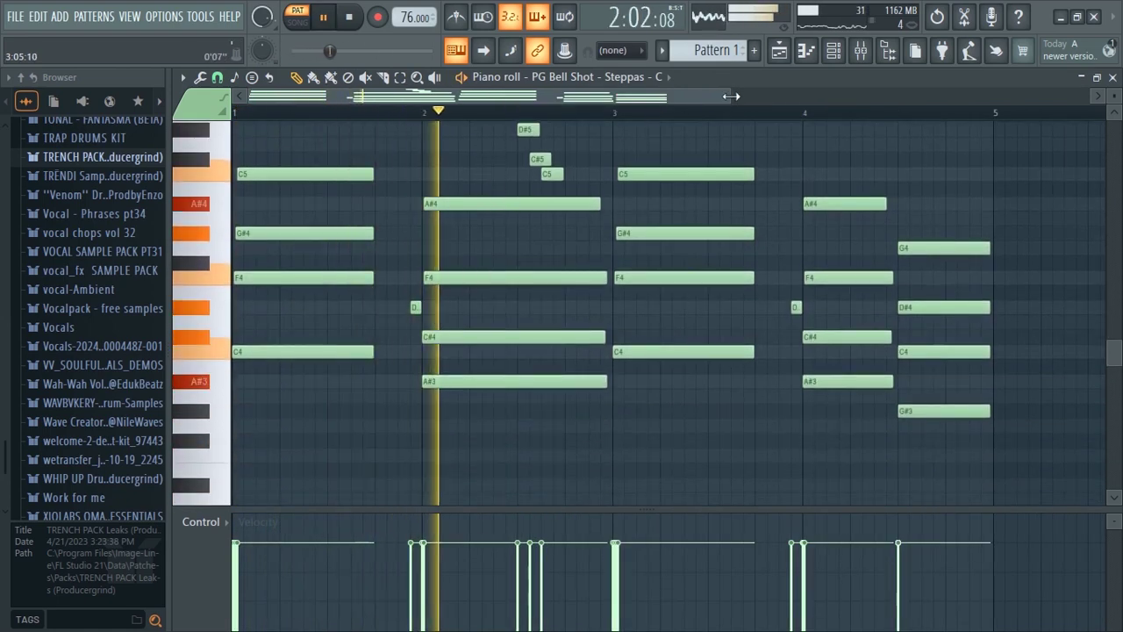
left_click_drag(731, 96, 960, 150)
scroll(698, 204, "up", 2)
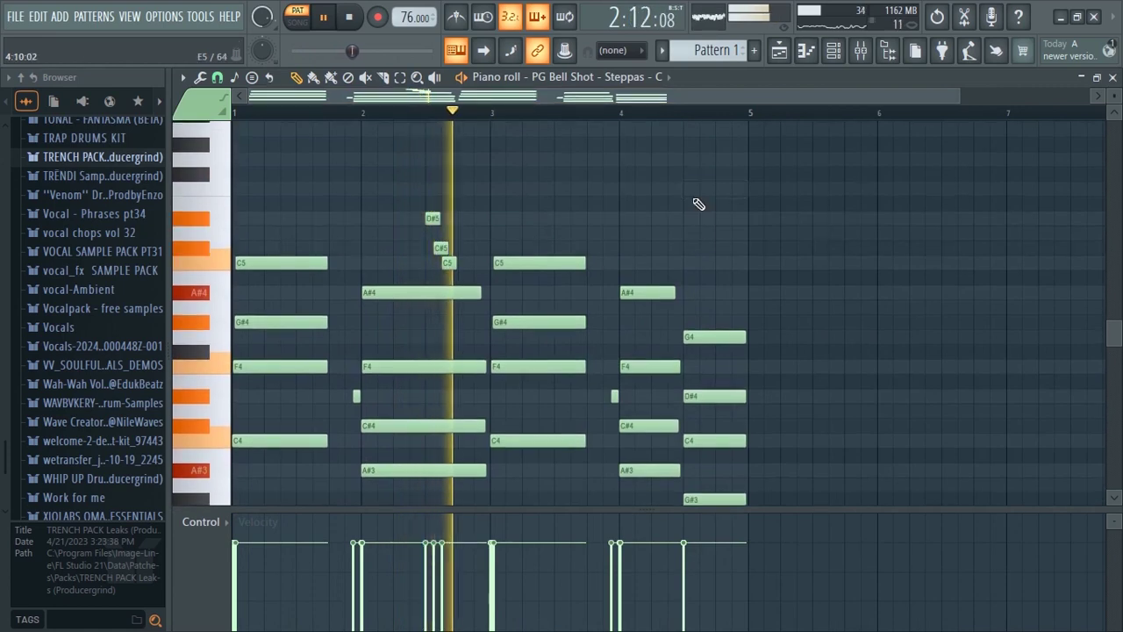
scroll(699, 204, "down", 2)
left_click_drag(368, 380, 509, 369)
left_click_drag(631, 375, 702, 419)
scroll(559, 394, "down", 3)
scroll(430, 336, "up", 3)
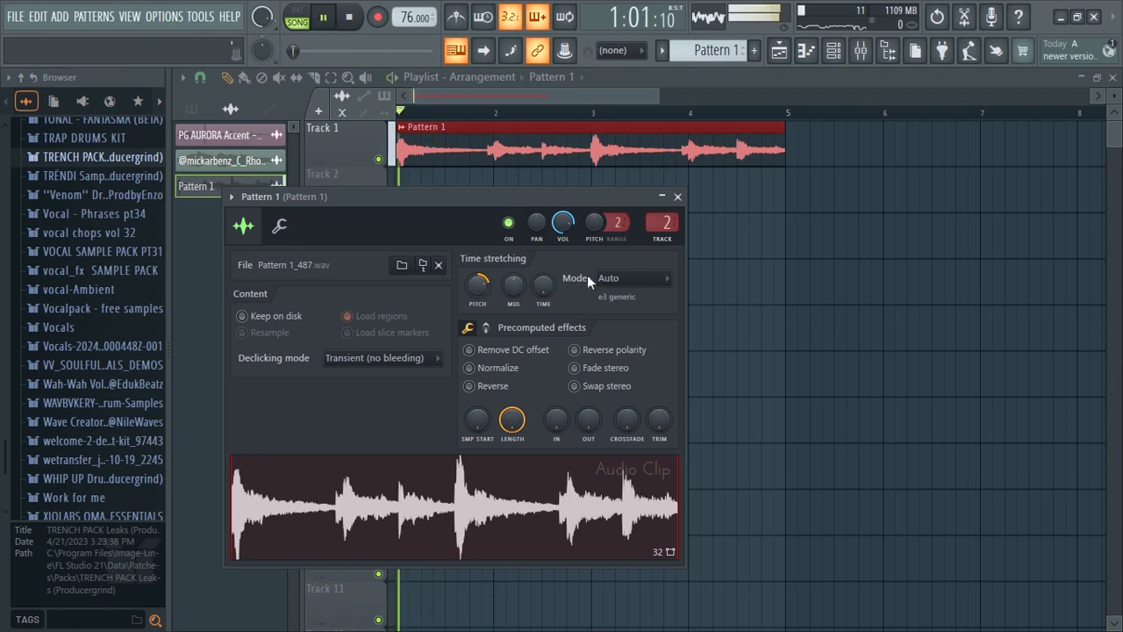
- Change the time-stretching mode of the Pattern 1 audio clip
left_click(605, 279)
left_click(615, 325)
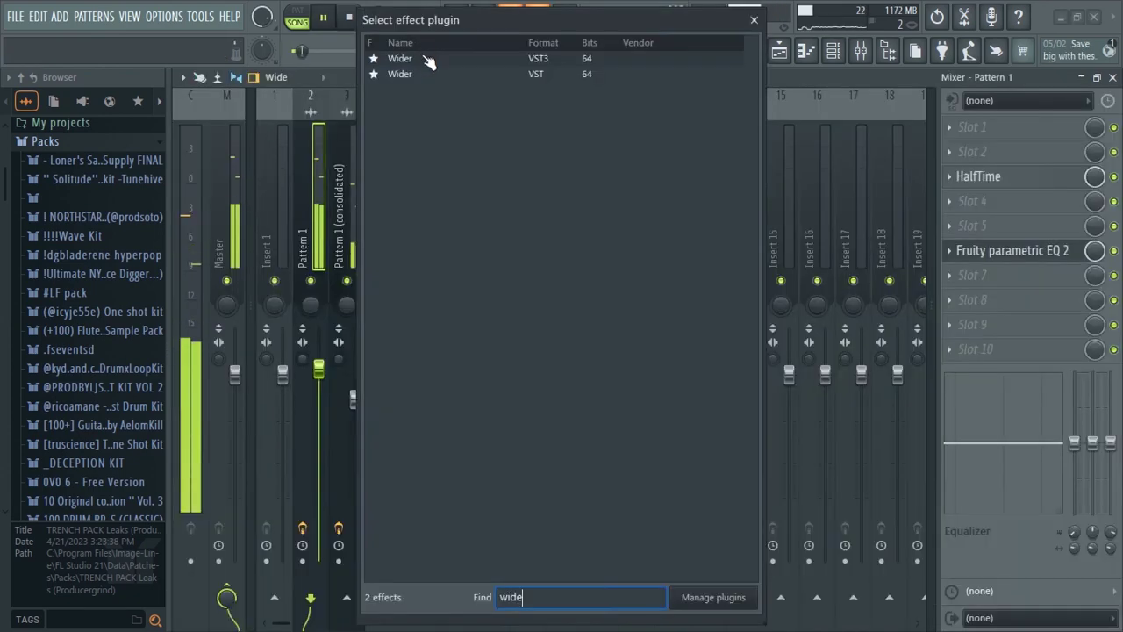
- Add the Wider effect at 49% width to the Pattern 1 mixer track
key("Escape")
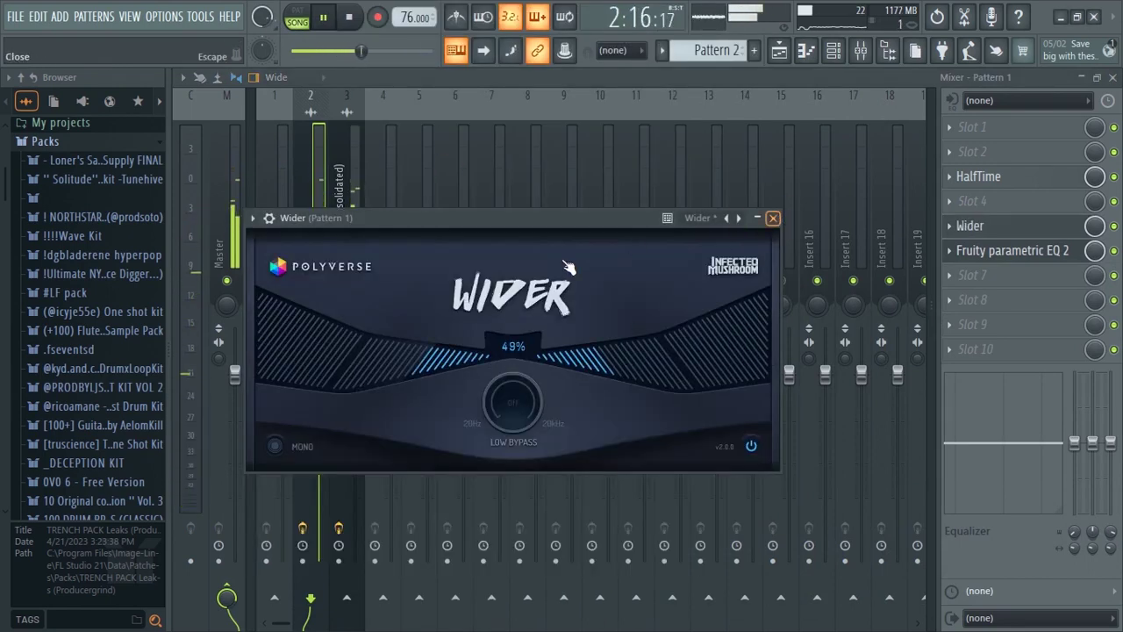
left_click(773, 217)
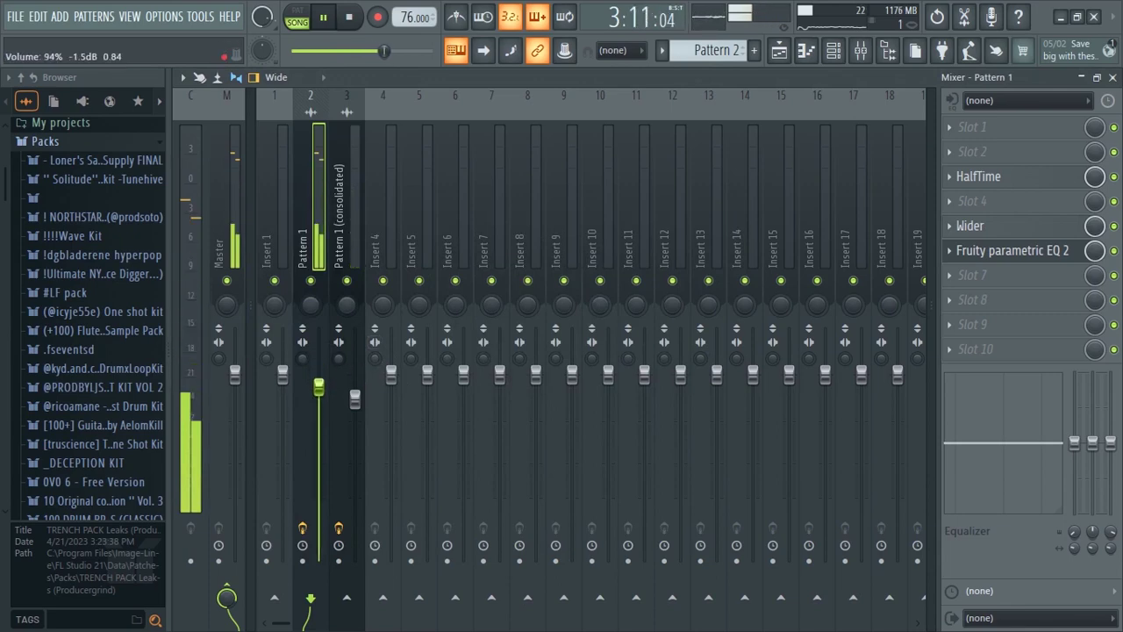
- Raise the high-pass band of Fruity parametric EQ 2 on the Pattern 1 track to 364 Hz
left_click(1000, 253)
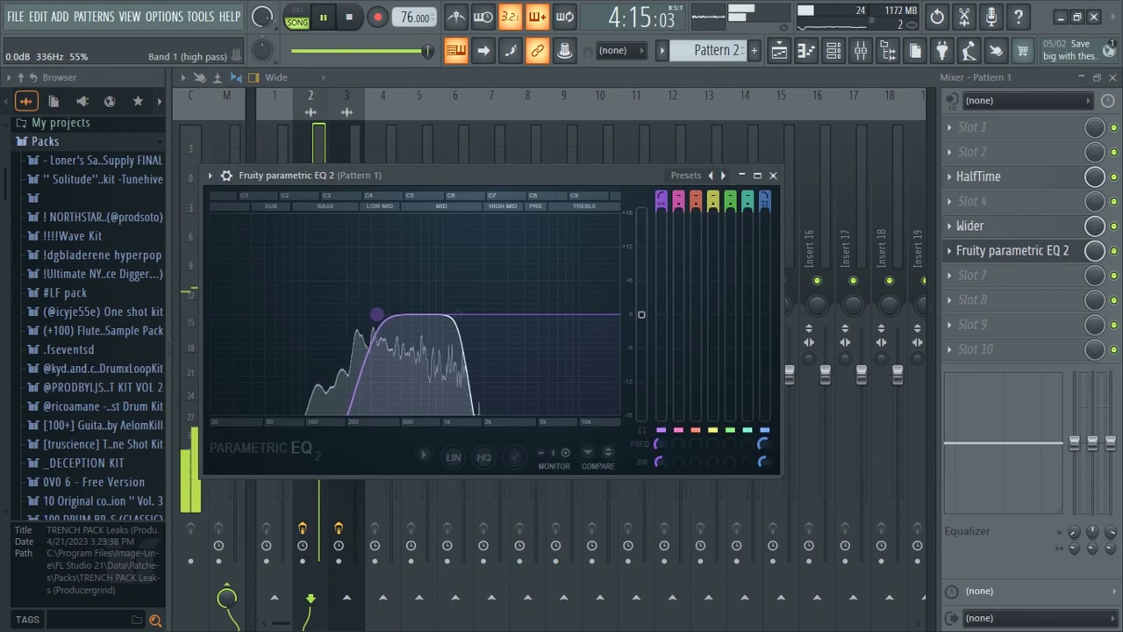
left_click_drag(376, 314, 387, 317)
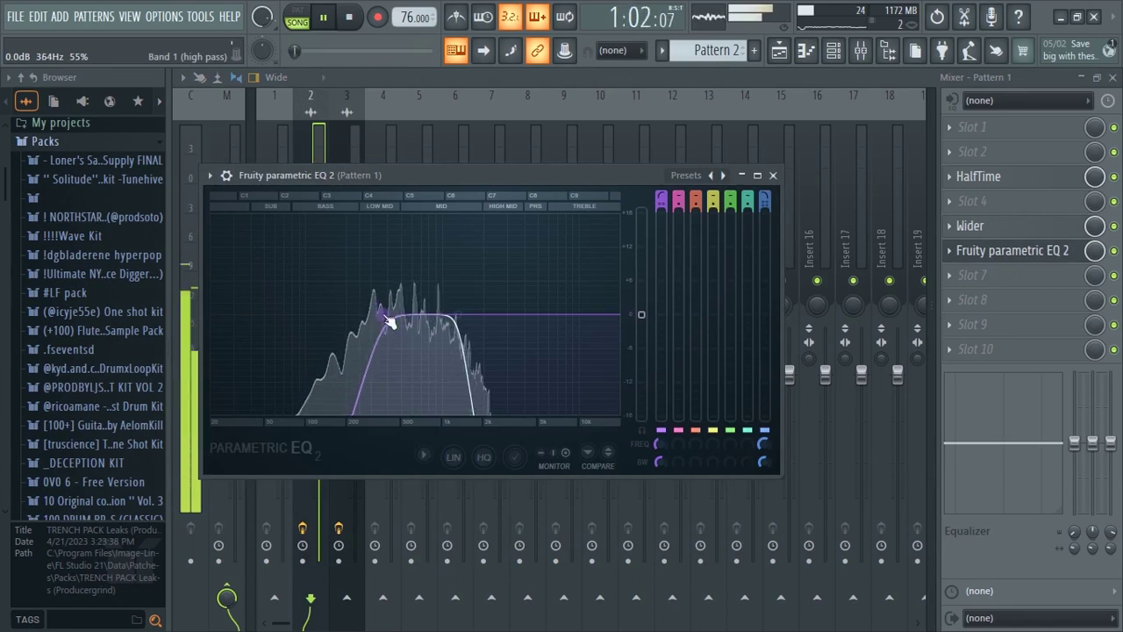
left_click(742, 175)
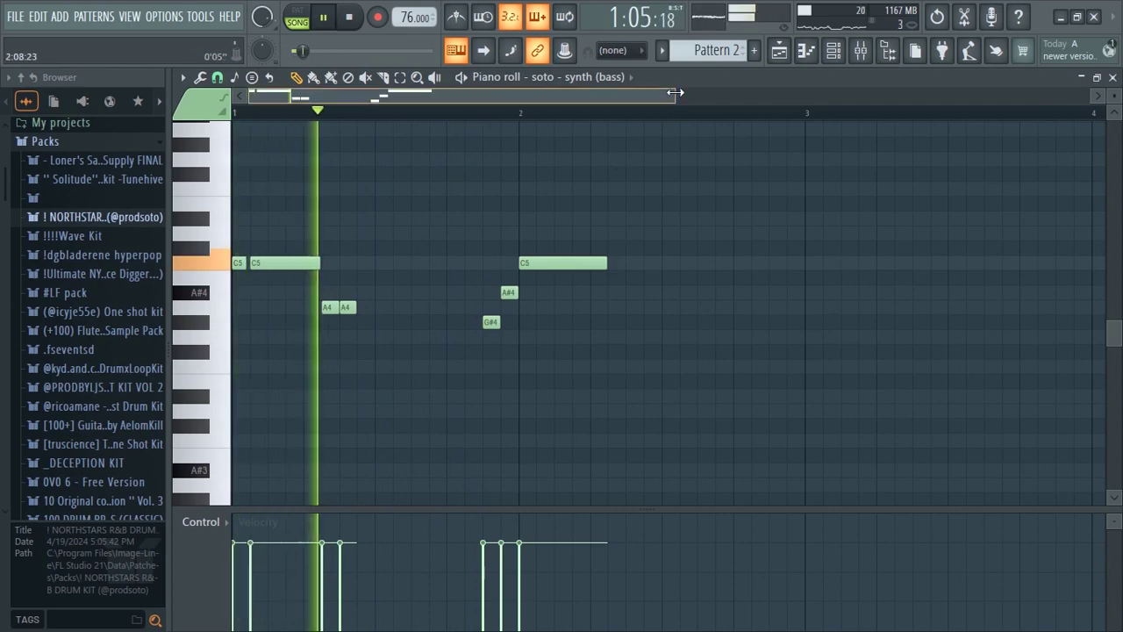
- Continue the soto - synth (bass) line after the C5 note in bar 2
left_click_drag(675, 92, 694, 143)
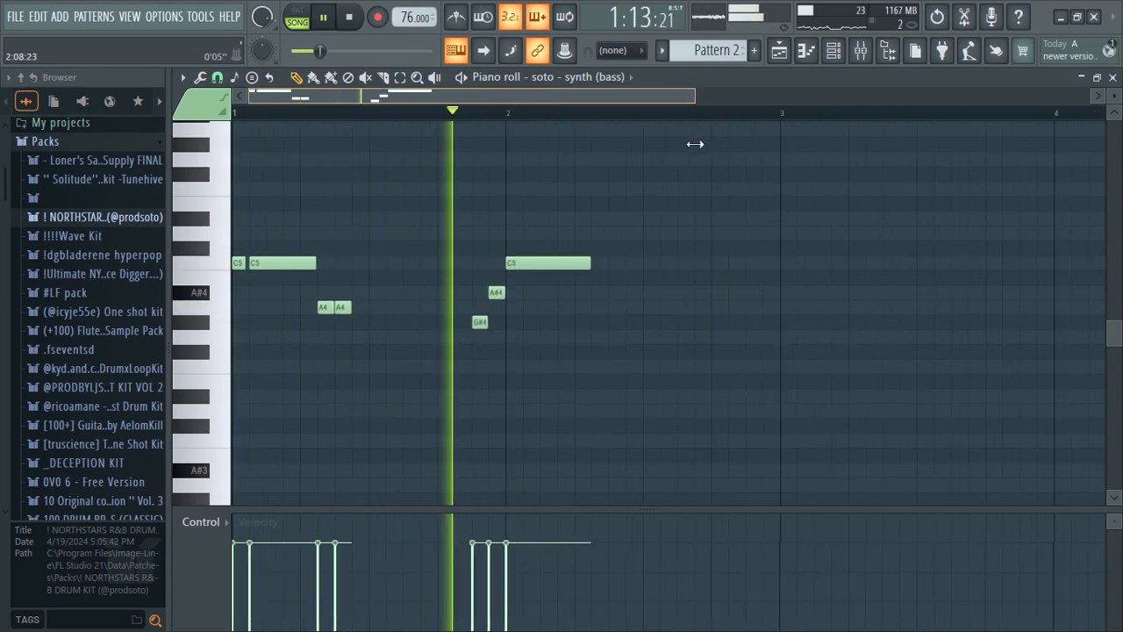
left_click(594, 263)
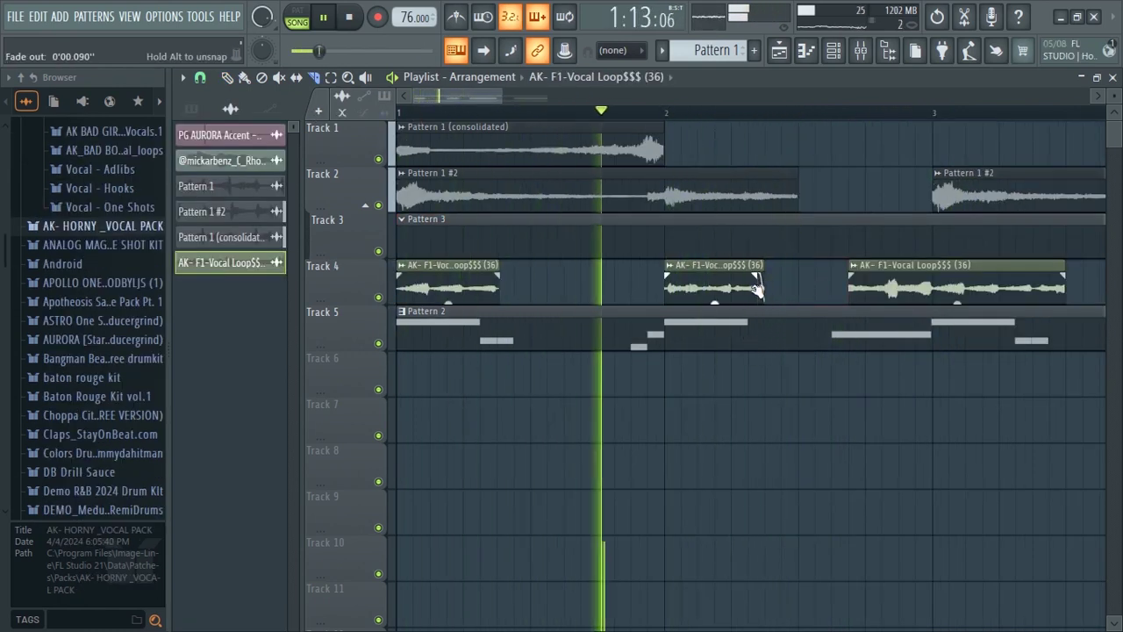
- Add a fade-in to the third AK- F1-Vocal Loop$$$ (36) clip on Track 4 and play the arrangement
mouse_move(754, 294)
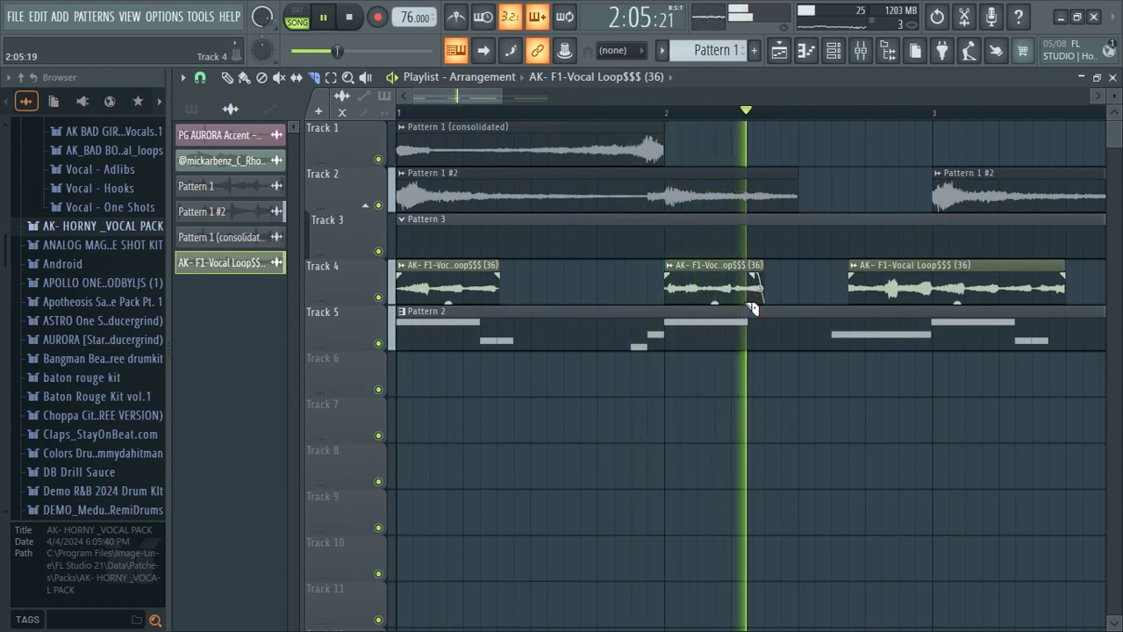
left_click_drag(853, 277, 899, 297)
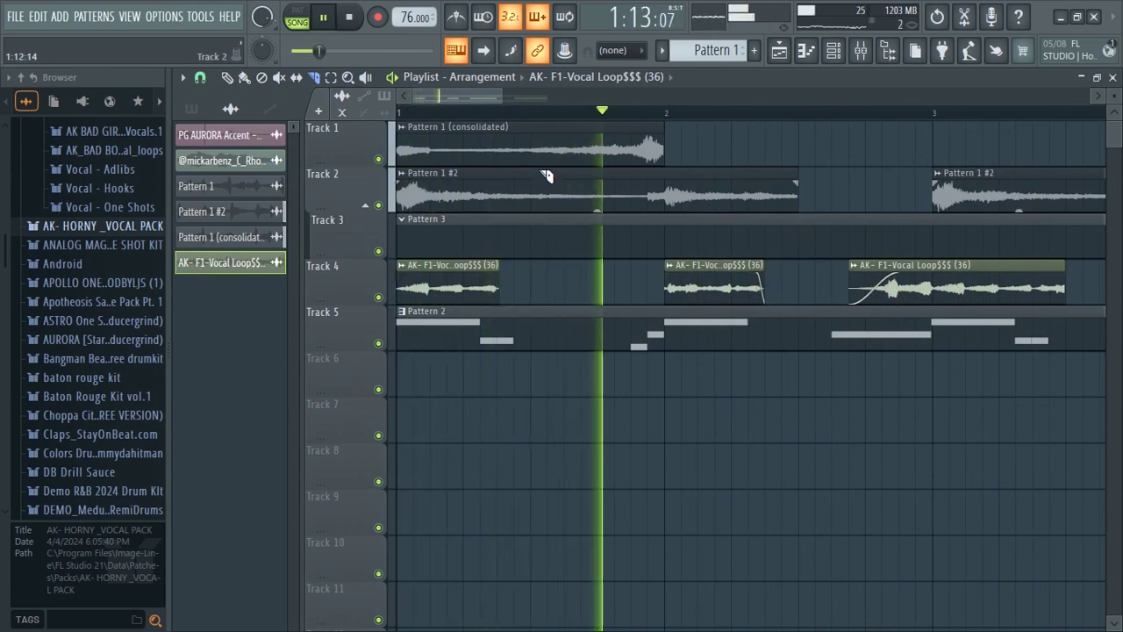
scroll(663, 125, "down", 3)
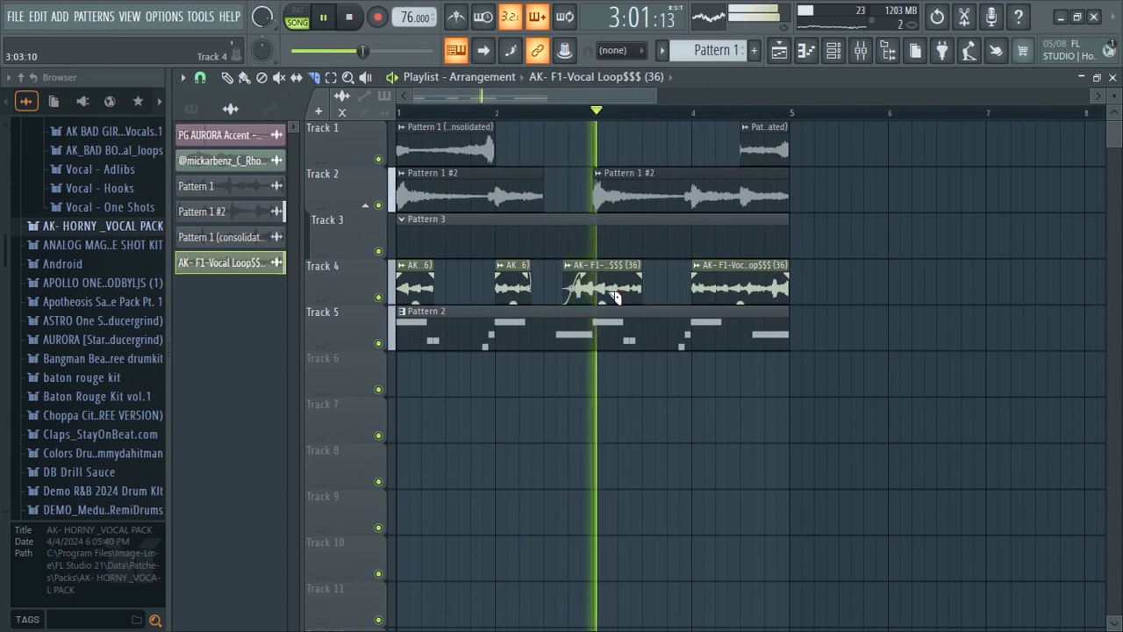
key("space")
scroll(566, 120, "up", 1)
key("space")
key("space")
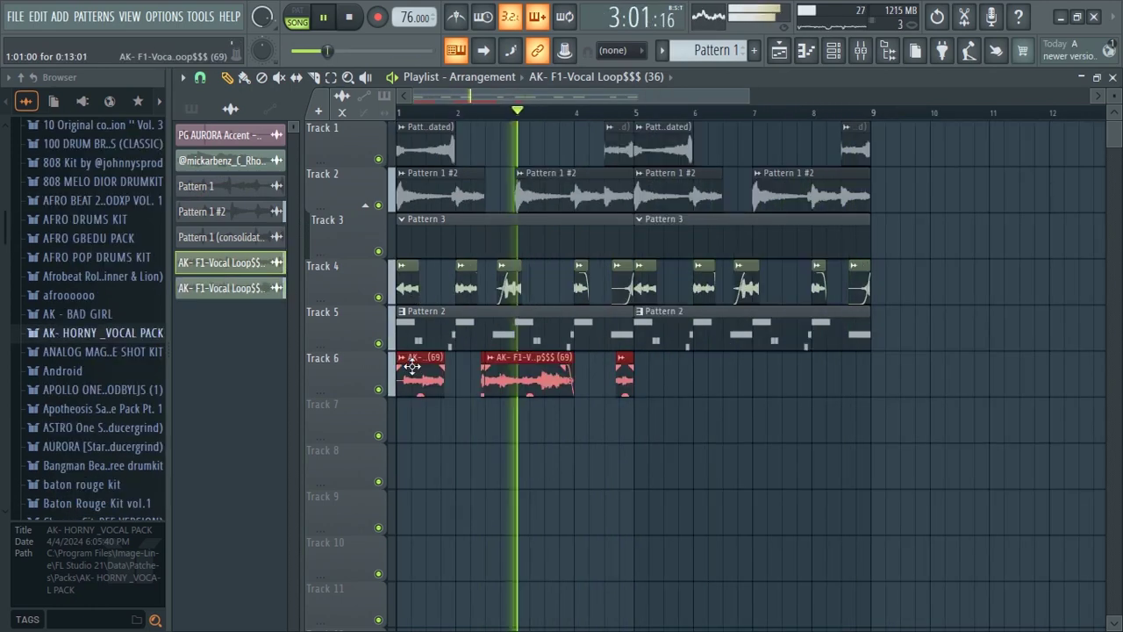
- Copy the three selected AK- F1-Vocal Loop$$$ (69) clips on Track 6 so the copies start at bar 5
left_click_drag(412, 367, 648, 365)
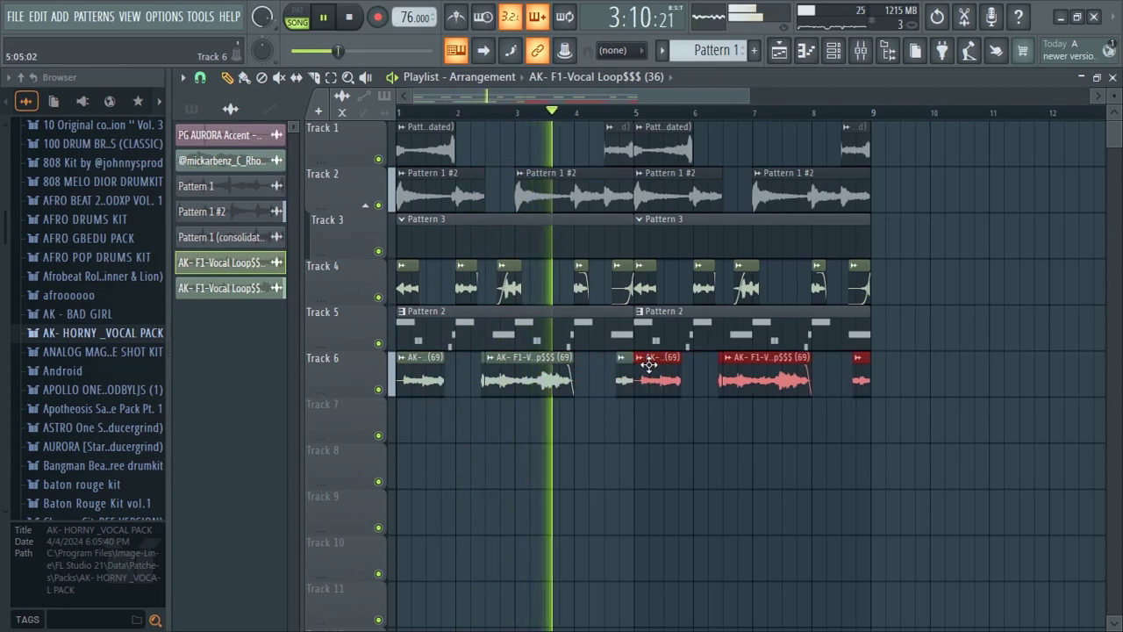
left_click_drag(748, 91, 667, 93)
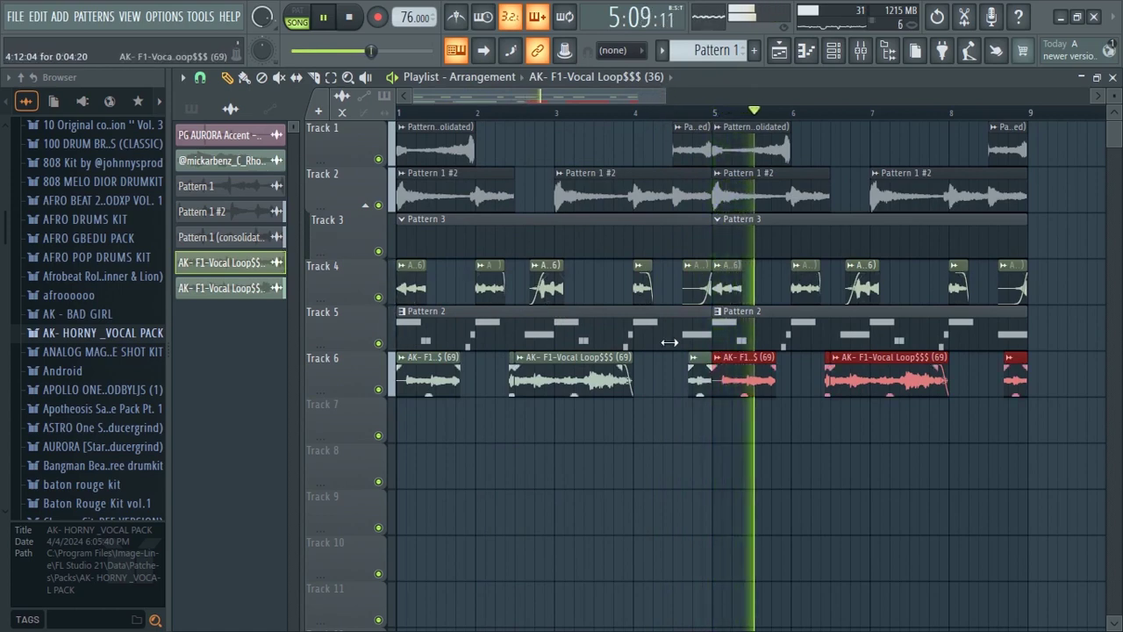
- Create a new empty pattern and open its piano roll
left_click(194, 108)
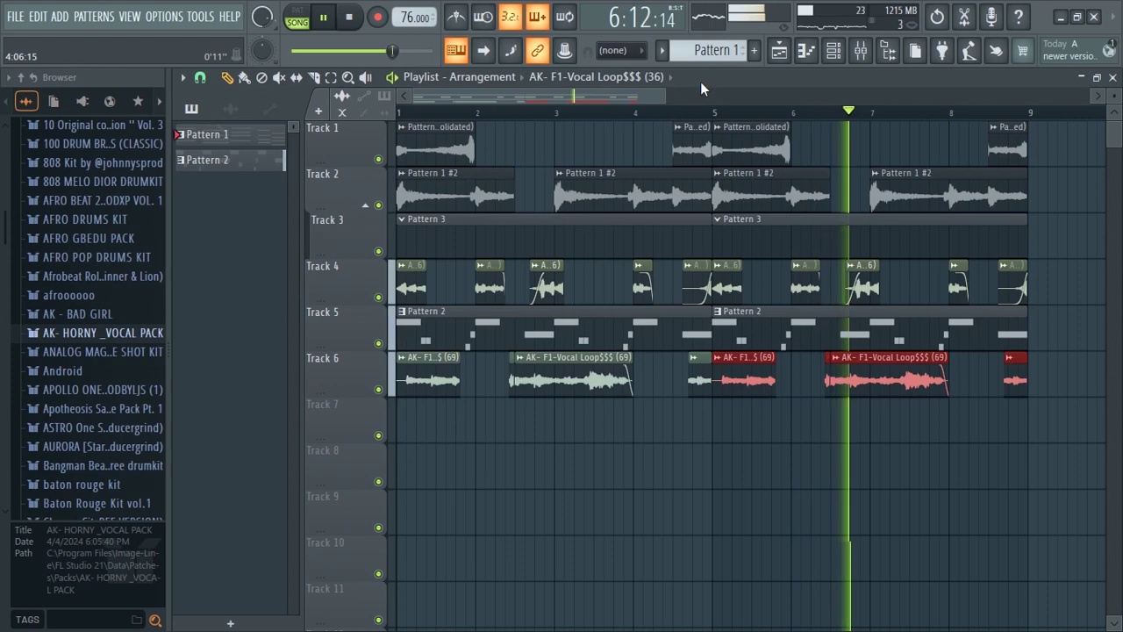
left_click(753, 50)
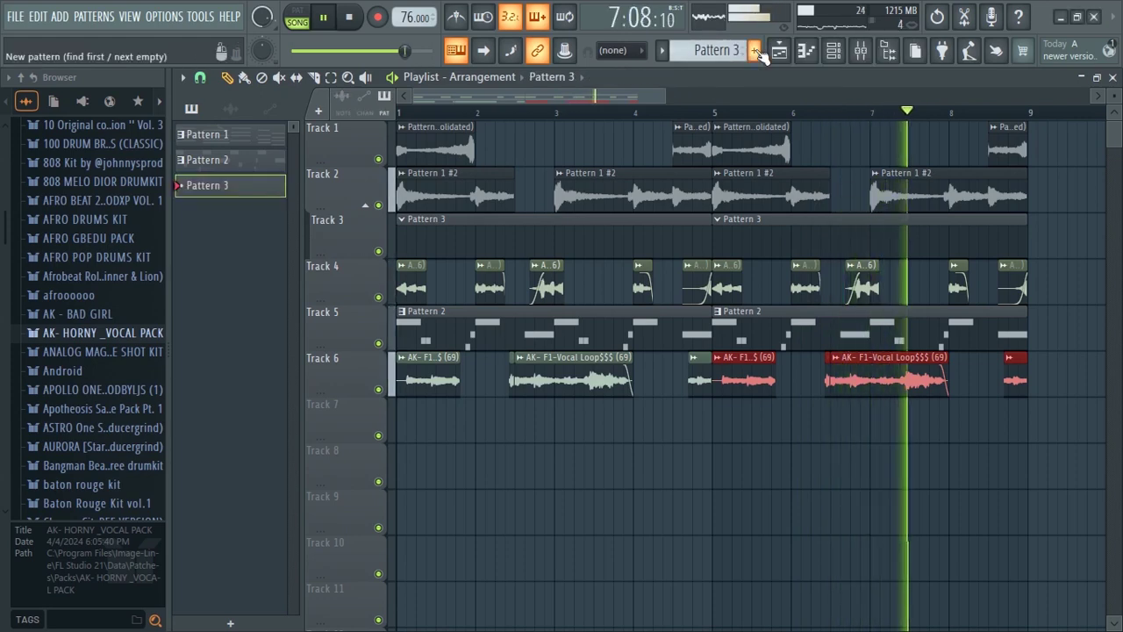
key("F7")
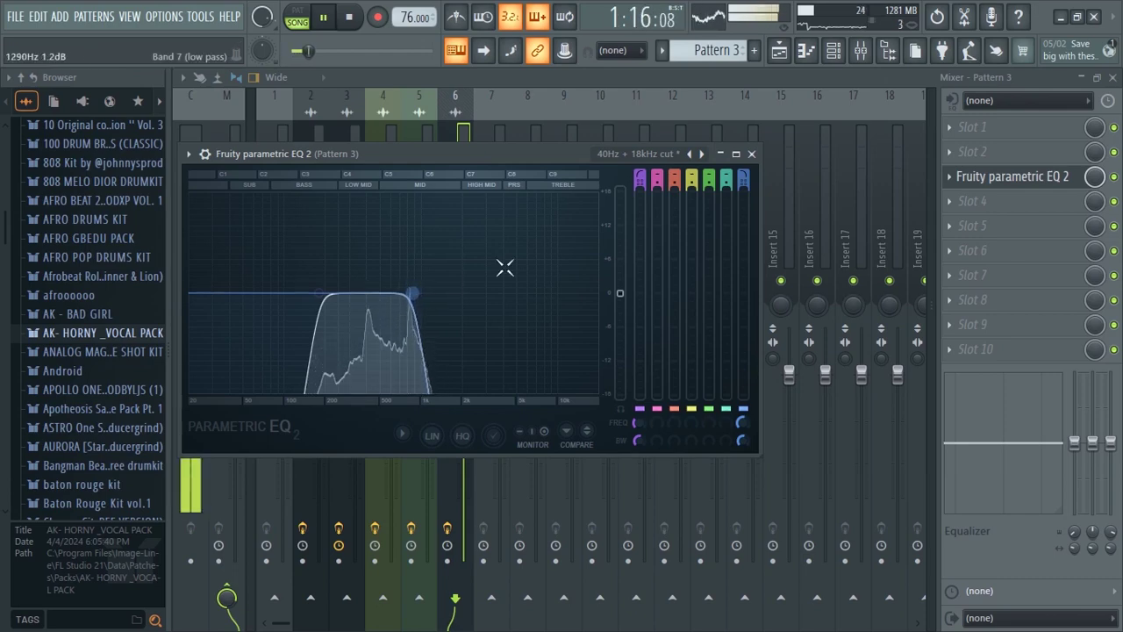
- Close the Fruity parametric EQ 2 of the Pattern 3 mixer track
left_click(751, 154)
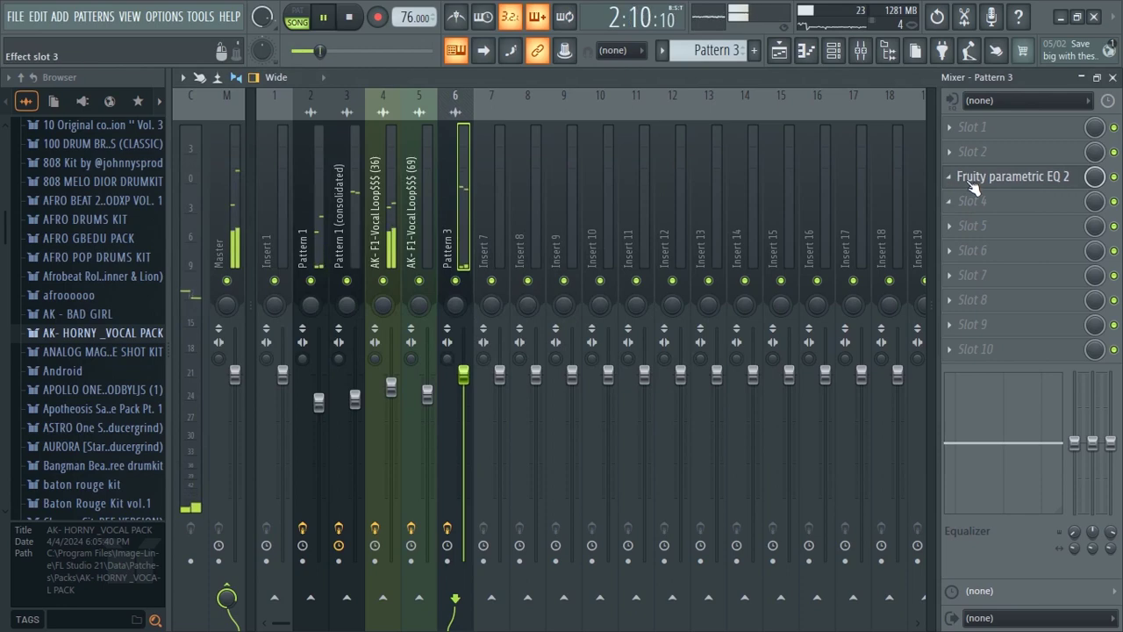
- Add Fruity Delay 3 to slot 3 of the Pattern 3 mixer track and lower the high-cut frequency in its Fruity parametric EQ 2
left_click(965, 177)
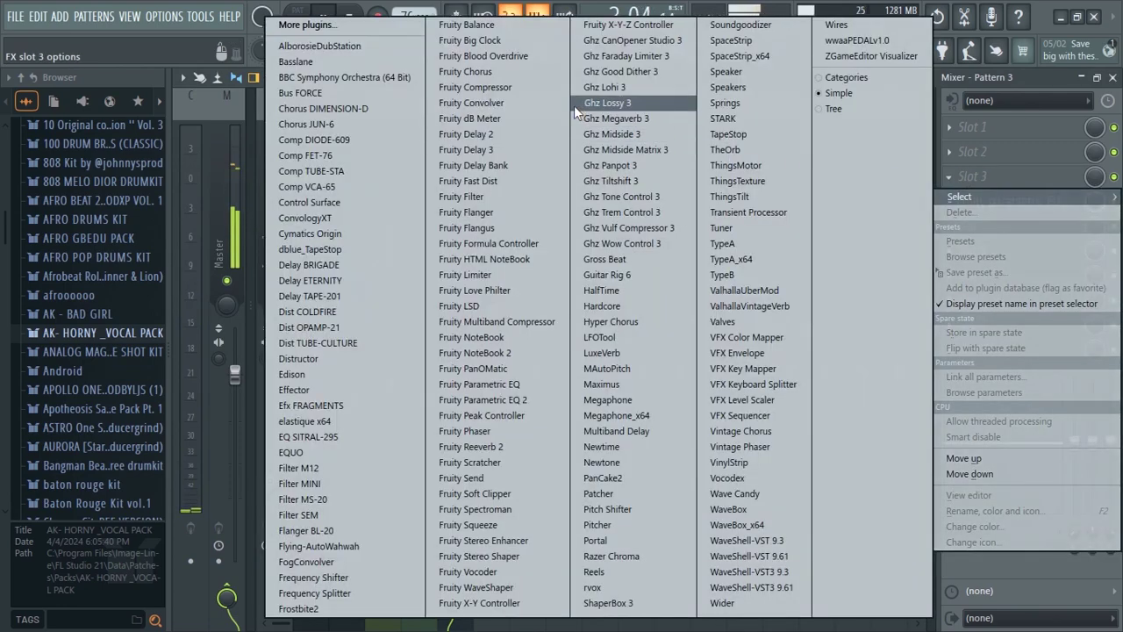
left_click(520, 149)
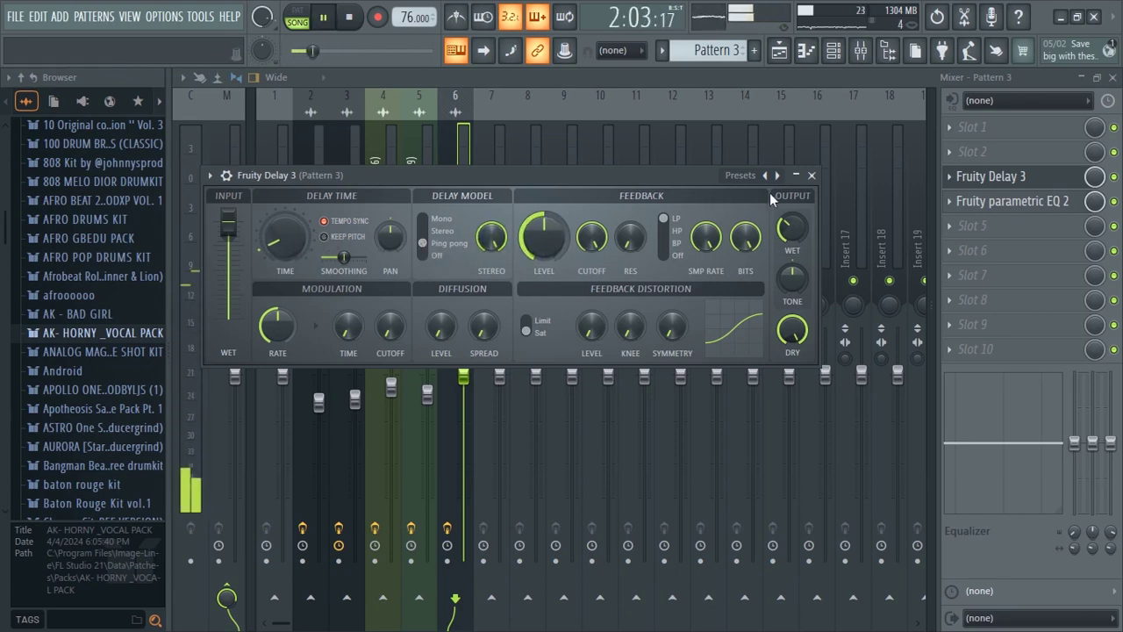
left_click(812, 175)
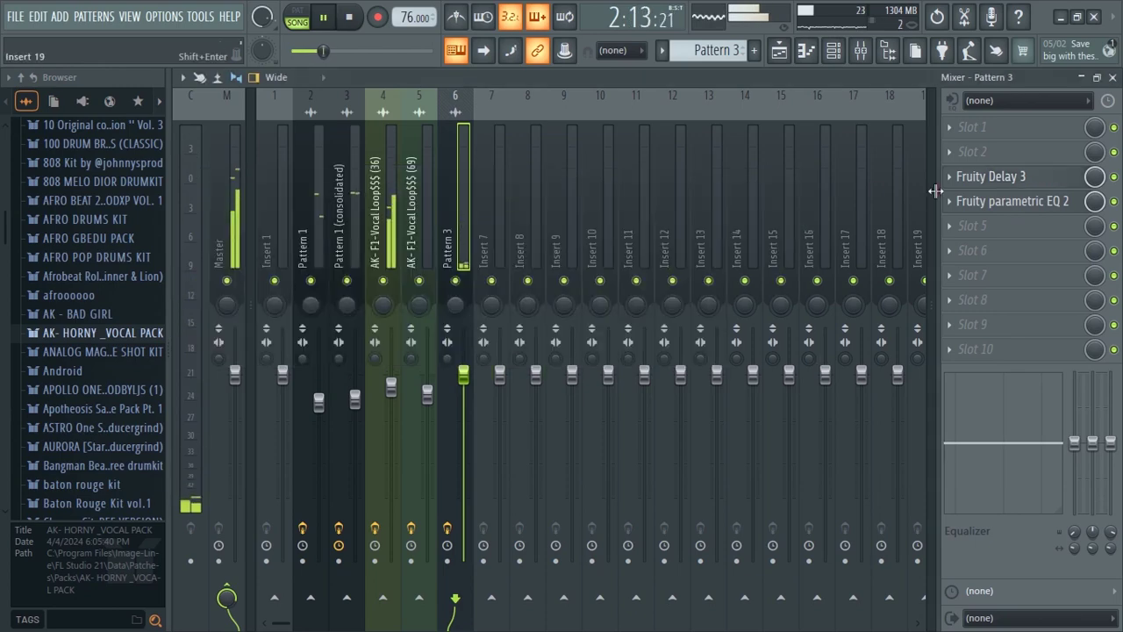
left_click(986, 202)
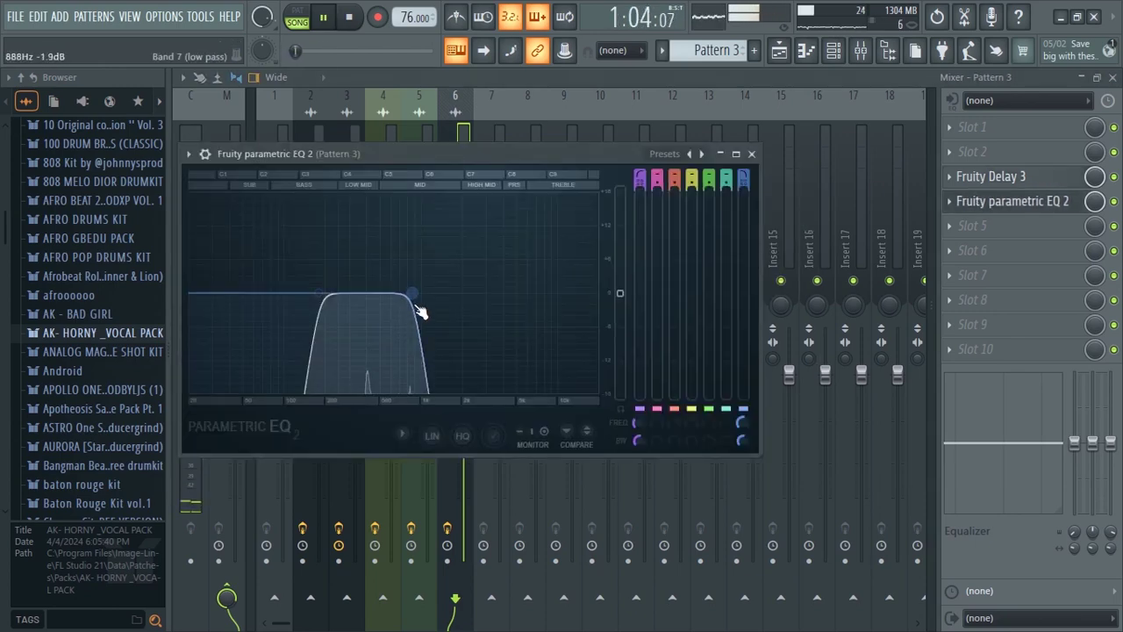
mouse_move(423, 292)
left_mouse_down()
mouse_move(439, 301)
mouse_move(416, 301)
left_mouse_up()
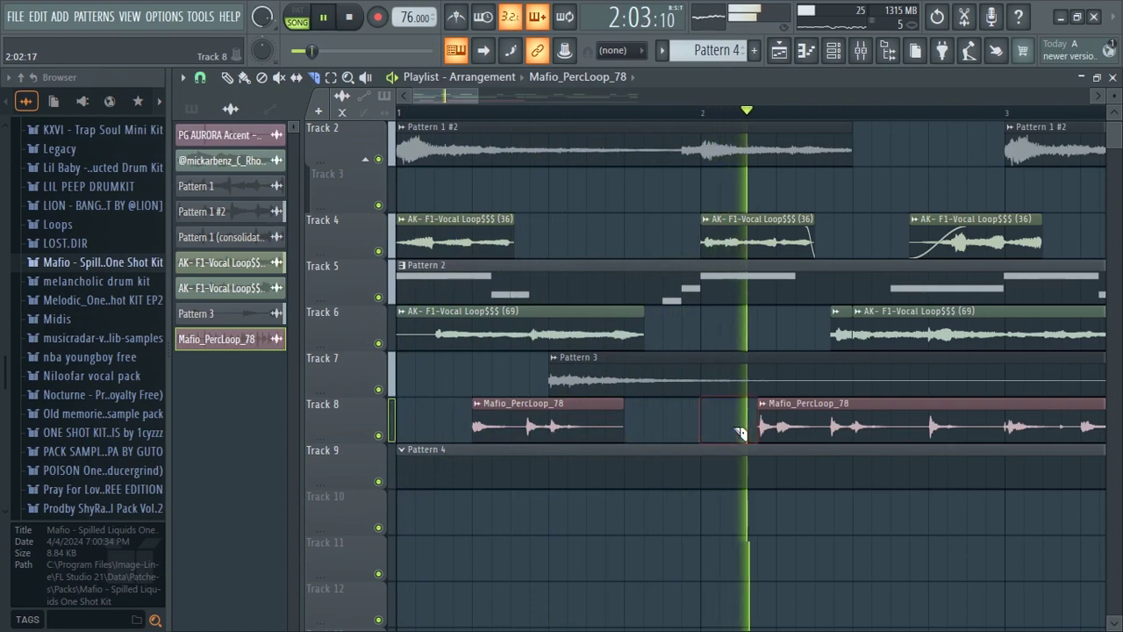
- Chop the second Mafio_PercLoop_78 clip on Track 8 by deleting an unwanted slice in bar 2
key("space")
key("space")
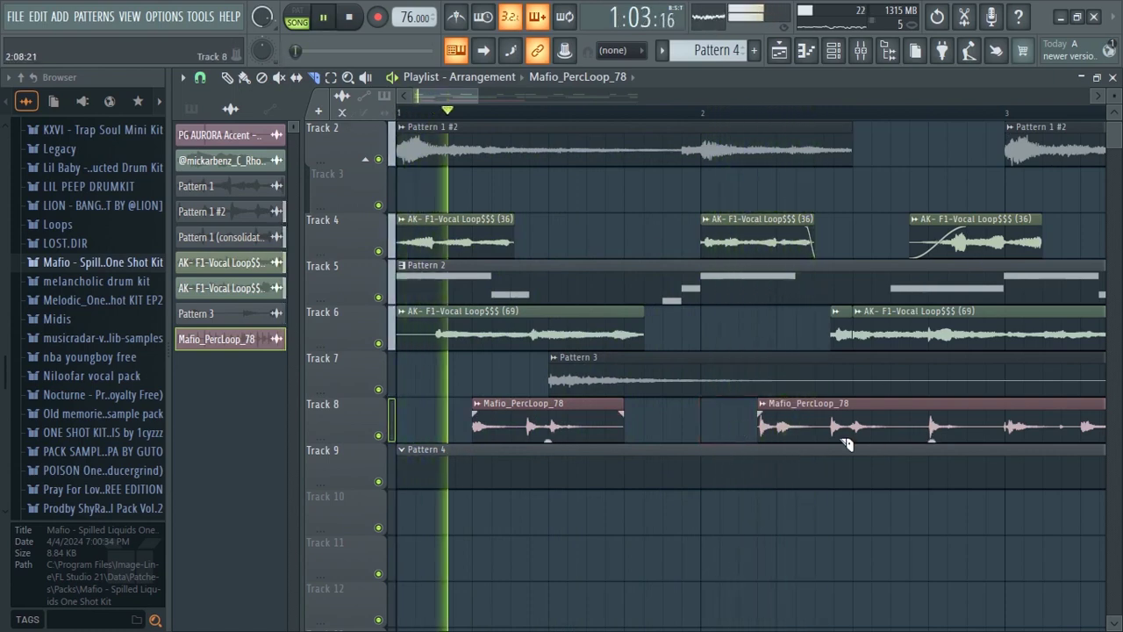
left_click(790, 430)
right_click(788, 430)
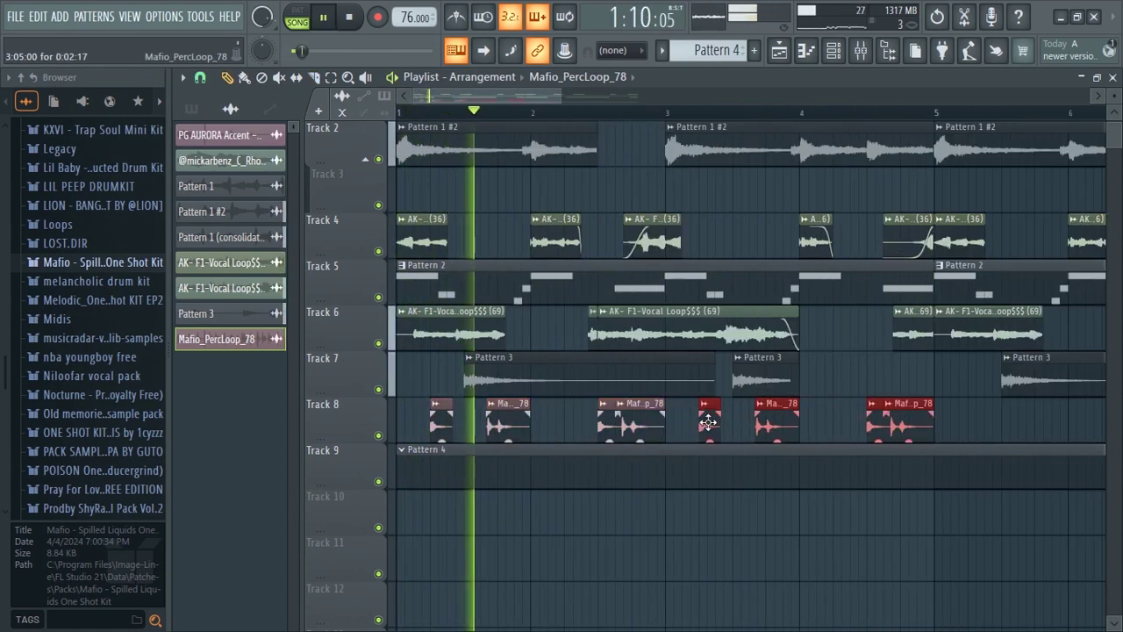
- Route the Mafio_PercLoop_78 audio clip to mixer track 7 and load Fruity Parametric EQ 2 in slot 3
double_click(511, 428)
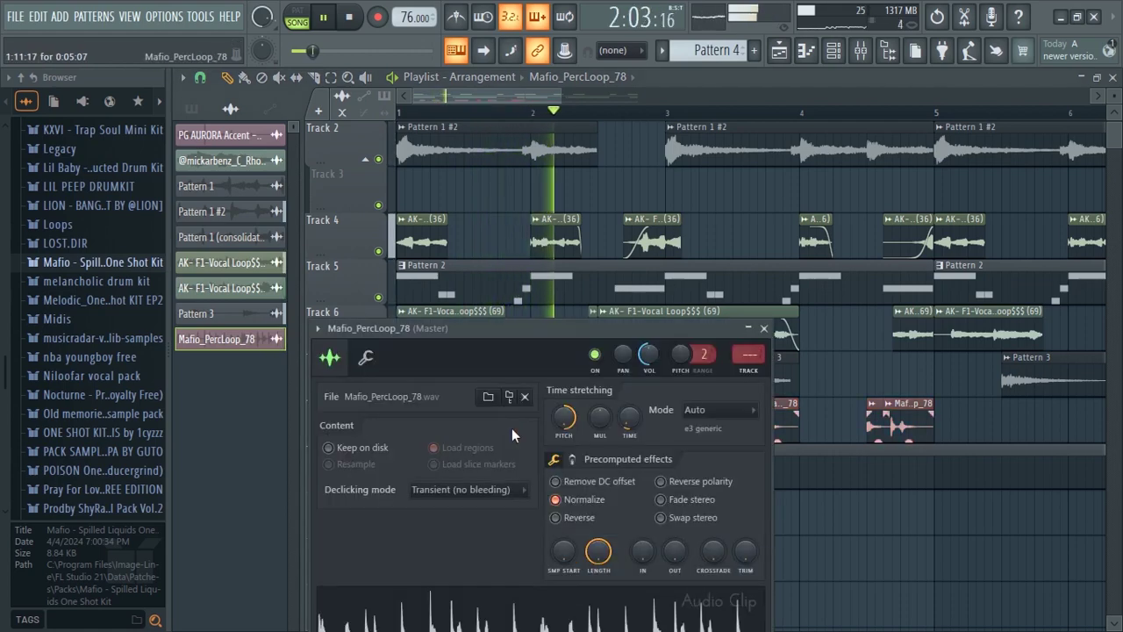
left_click(751, 372)
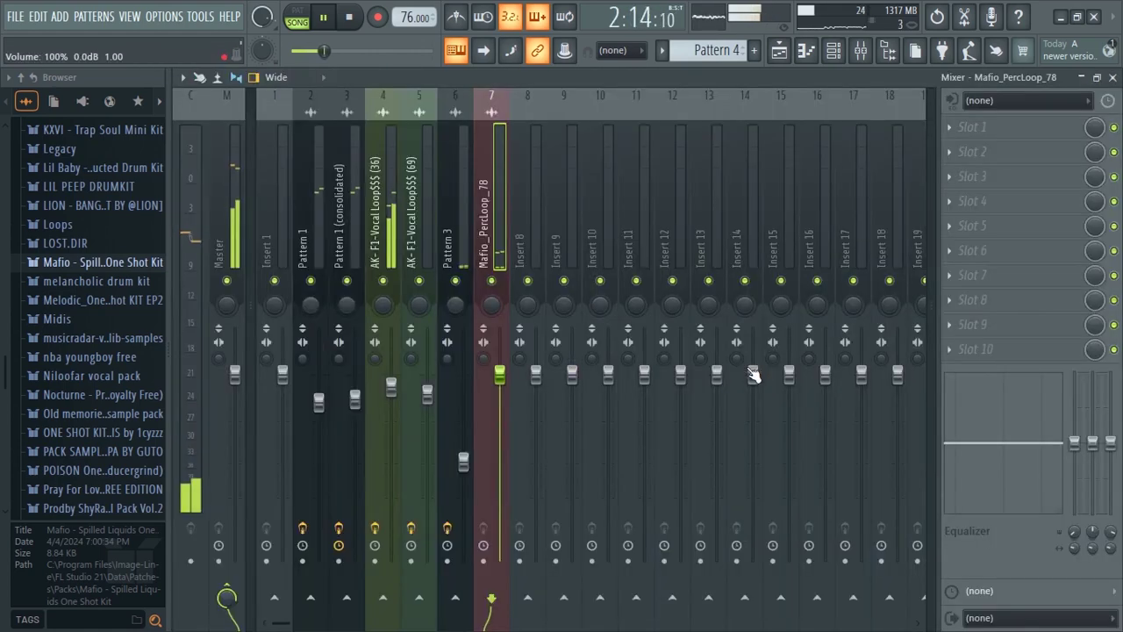
left_click(957, 177)
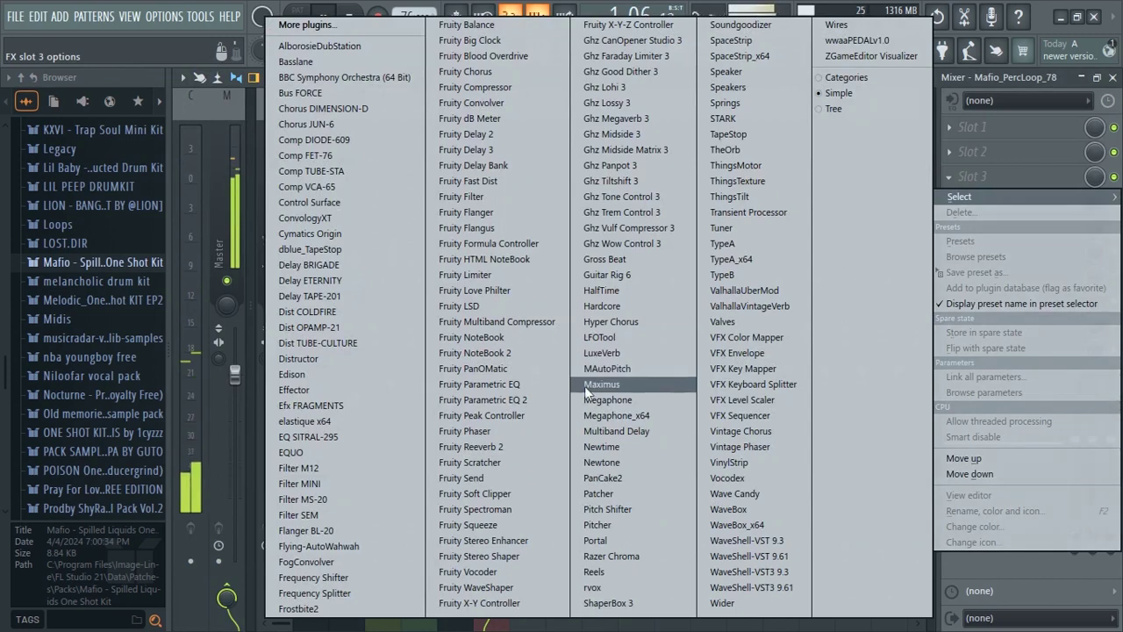
left_click(554, 400)
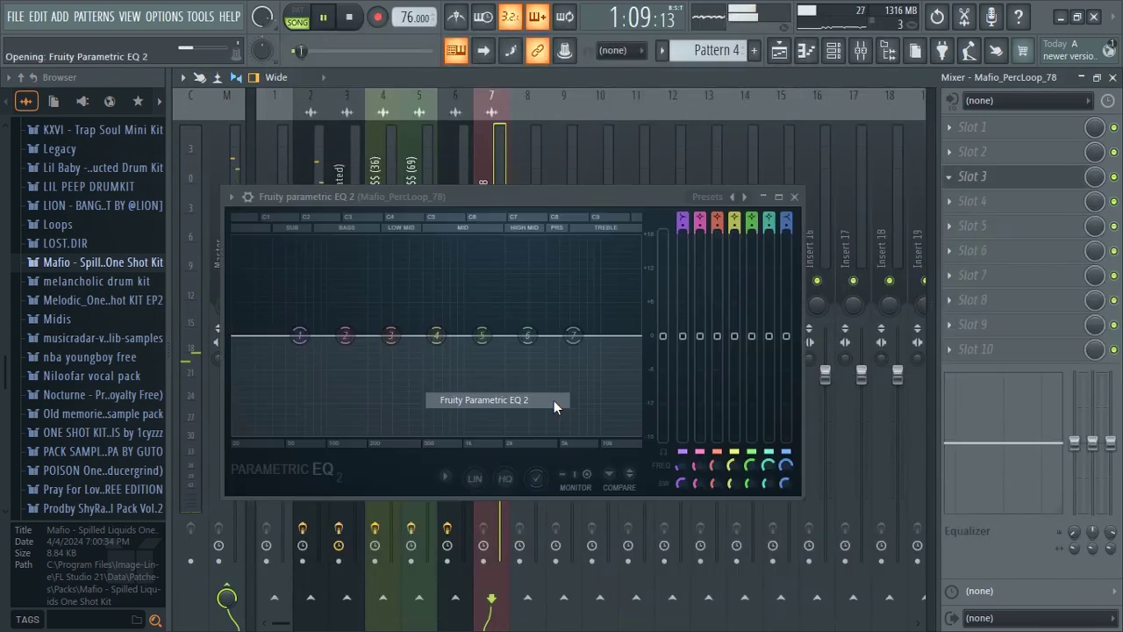
- Apply the 20Hz + 18kHz cut EQ preset, narrow the passband to about 200 Hz–2 kHz and set band 1 to Steep 6
left_click(699, 194)
left_click(726, 251)
left_click_drag(631, 333, 512, 342)
left_click_drag(258, 335, 377, 337)
key("space")
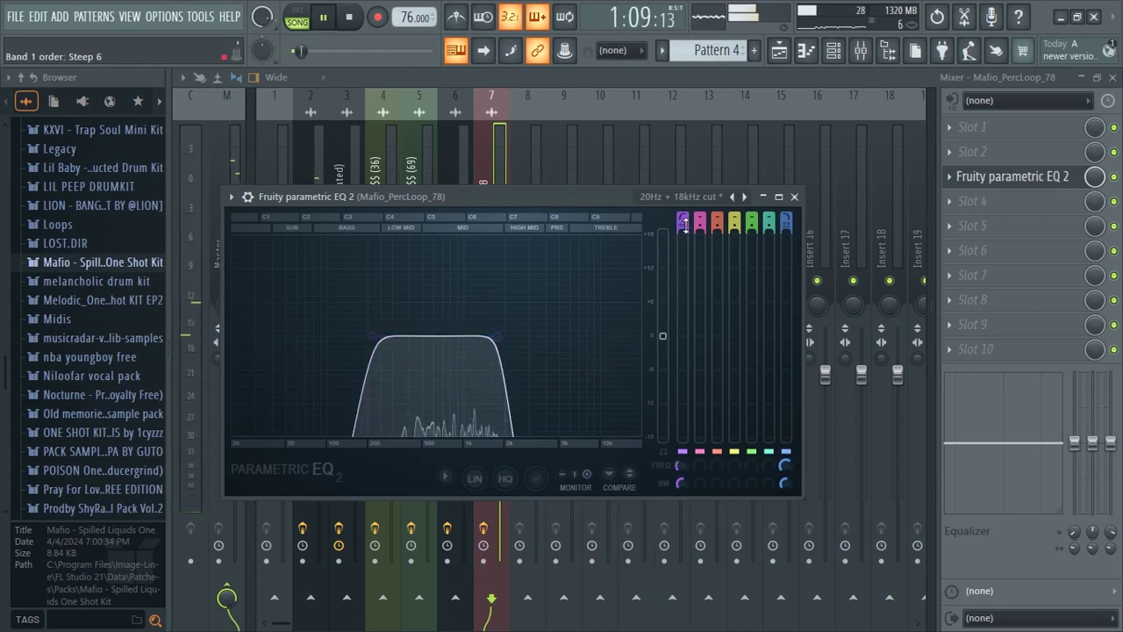
scroll(785, 222, "up", 1)
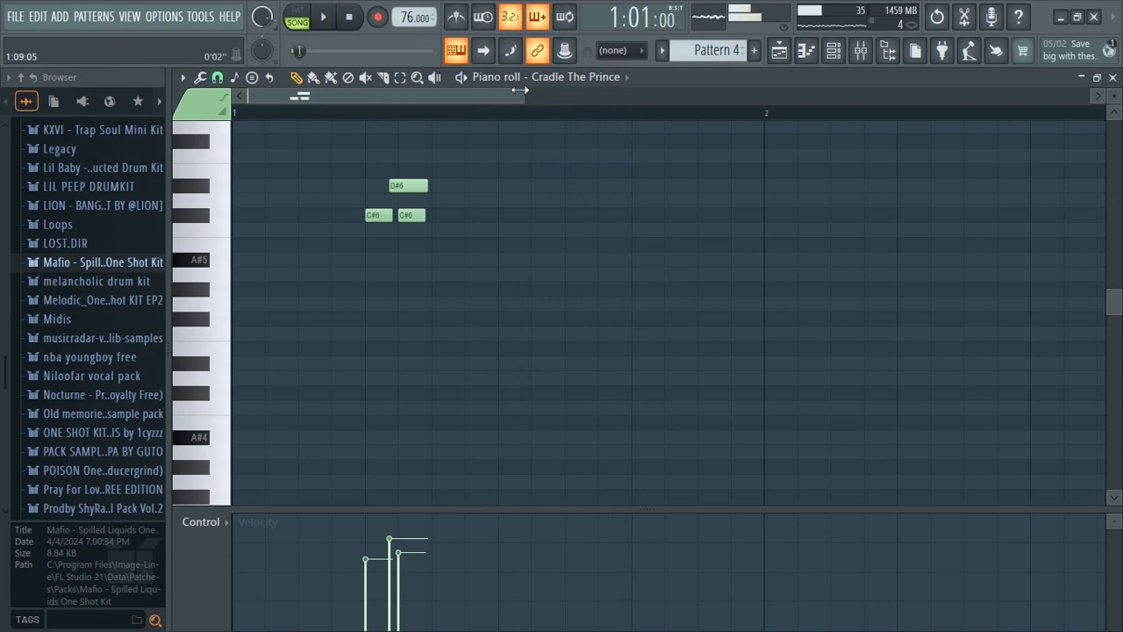
- Duplicate the three-note C#6 and D#6 phrase from bar 1 into bar 2 of Cradle The Prince and play it
scroll(394, 155, "down", 2)
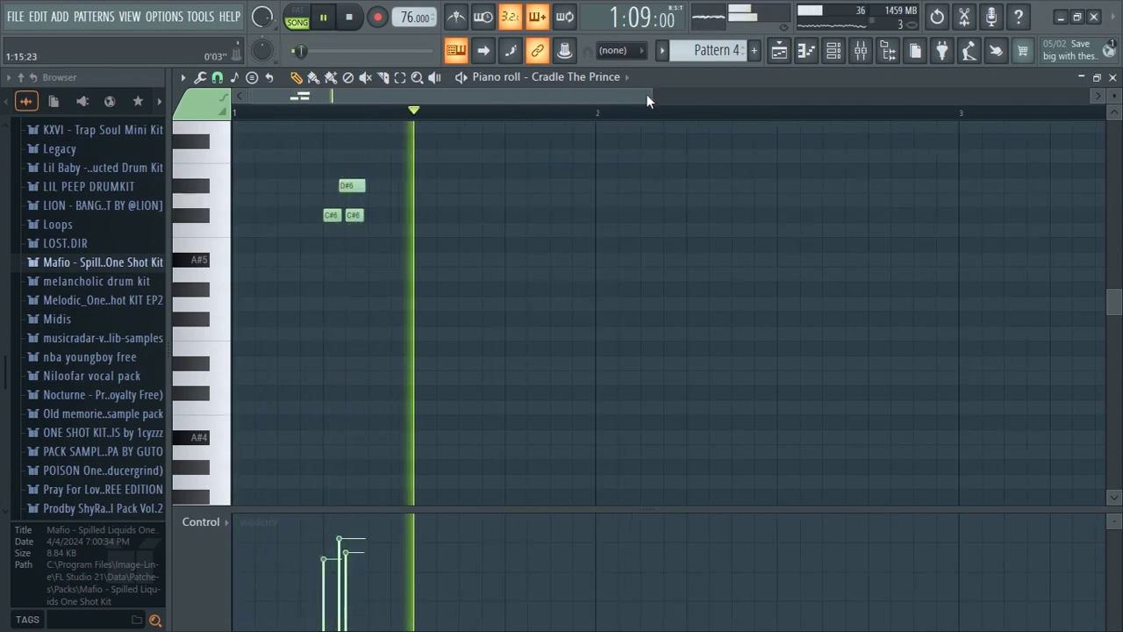
left_click_drag(651, 95, 908, 163)
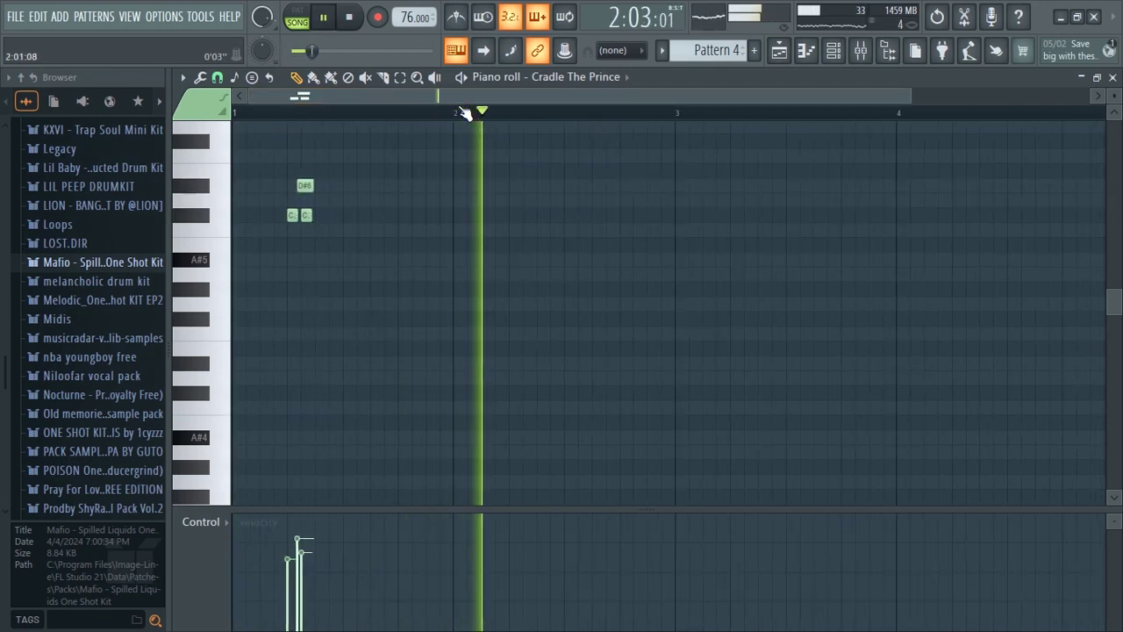
key("ctrl+a")
key("ctrl+b")
key("space")
left_click(241, 112)
key("space")
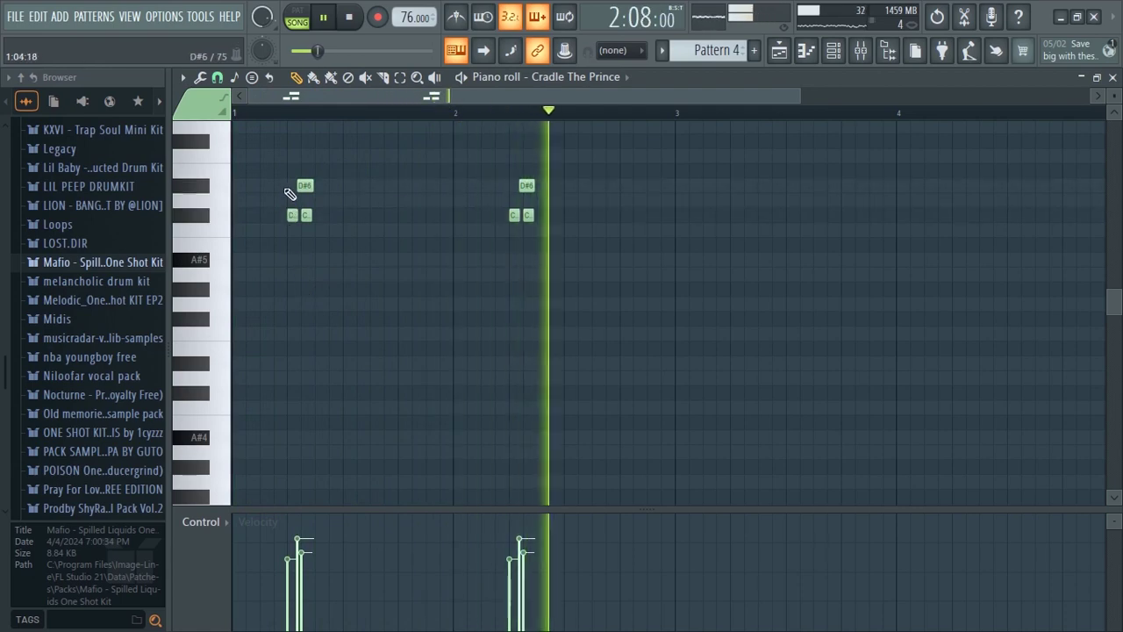
- Duplicate the notes of bars 1 and 2 into bars 3 and 4, and open the mixer
left_click_drag(677, 112, 234, 112)
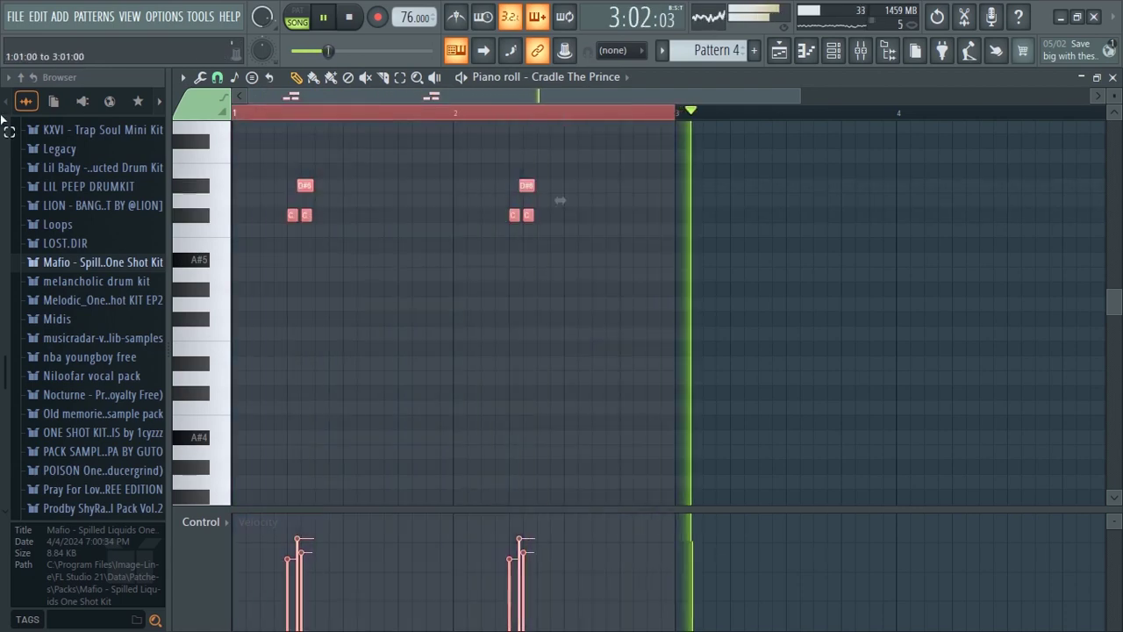
key("ctrl+b")
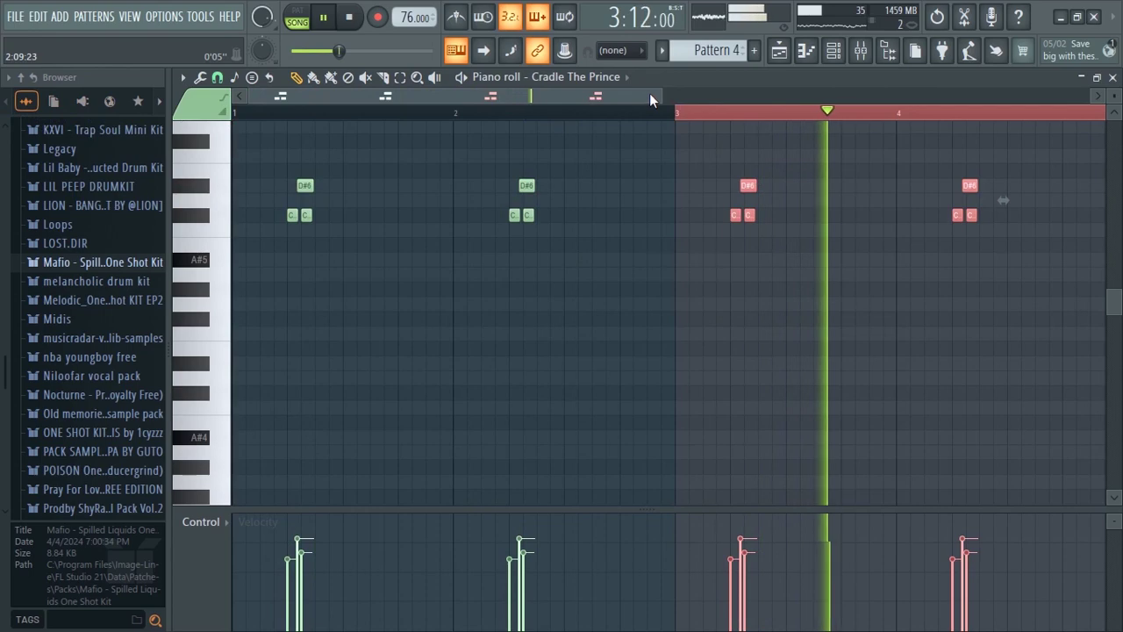
scroll(963, 176, "down", 1)
scroll(963, 175, "down", 1)
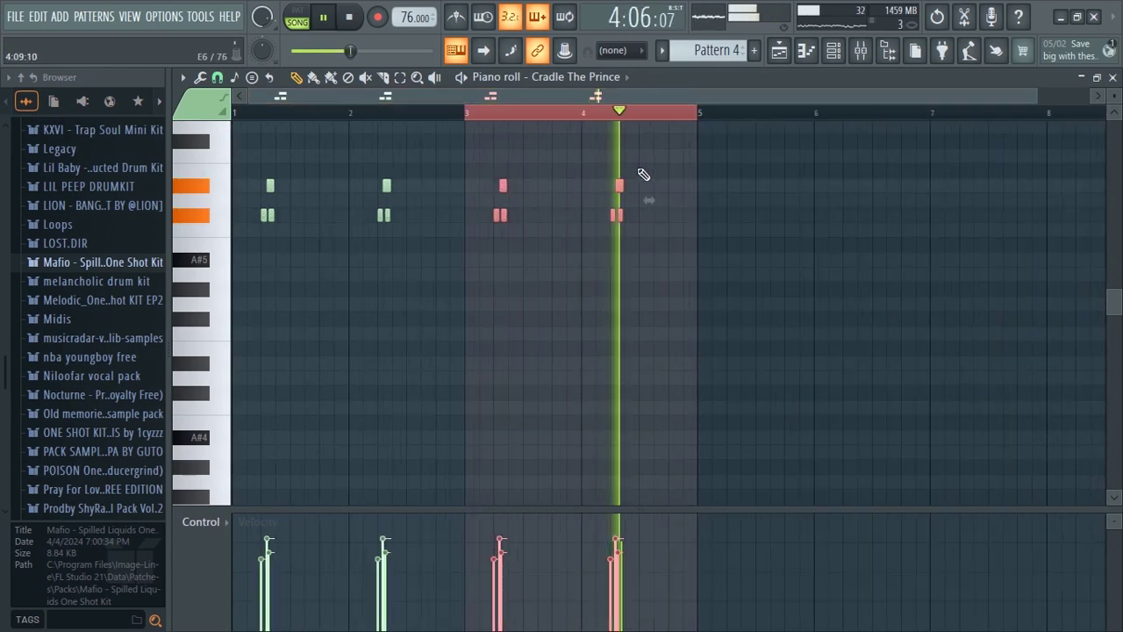
key("space")
key("F9")
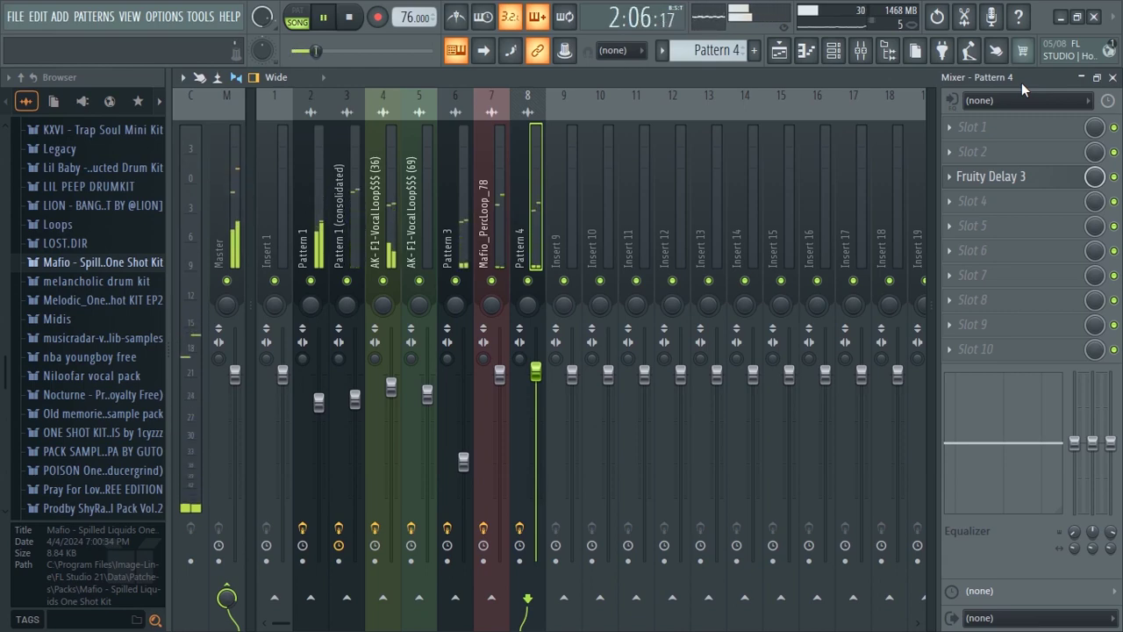
- Duplicate the Pattern 4 audio clip on Track 9 of the playlist so the copy starts at bar 5
left_click(779, 50)
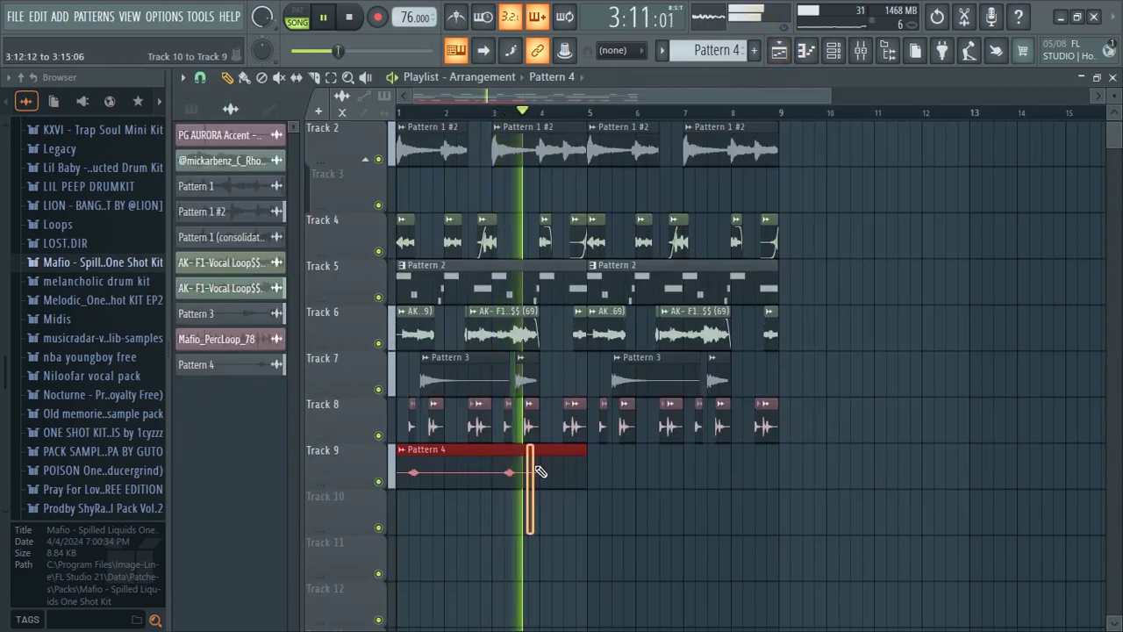
key("ctrl+b")
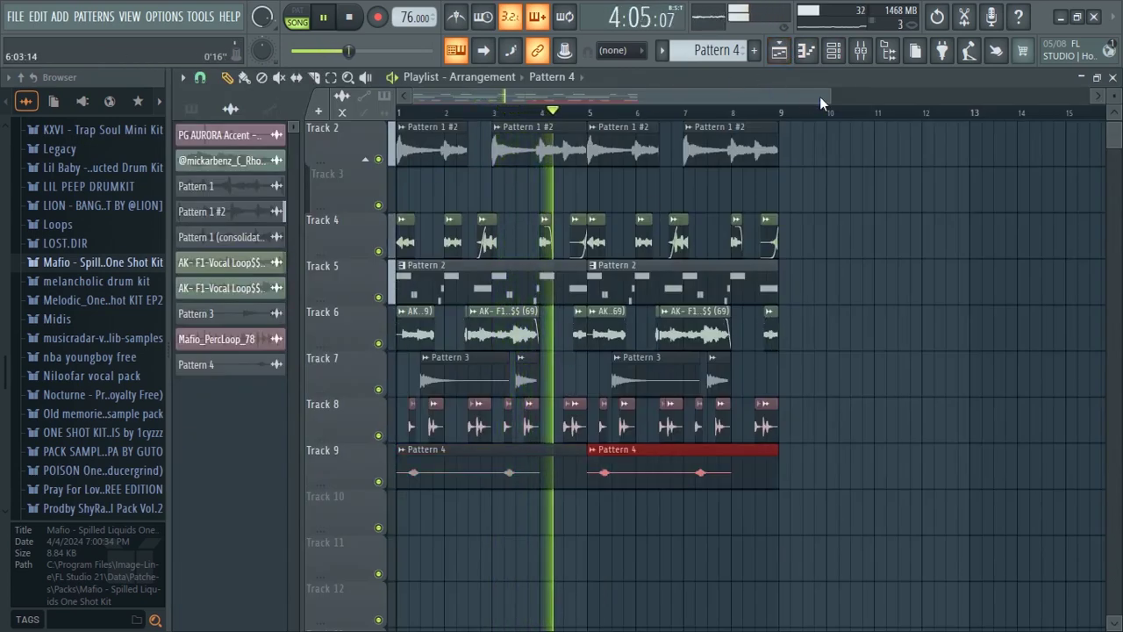
left_click_drag(820, 97, 674, 96)
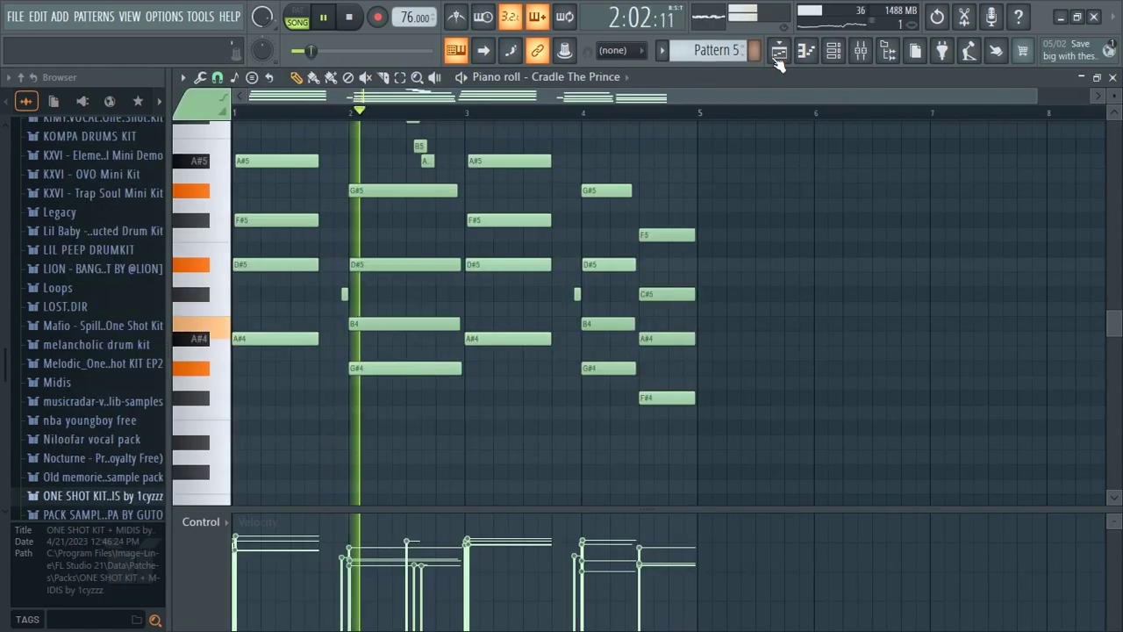
- Show the channel rack over the playlist, unmute all channels and restart playback
left_click(779, 50)
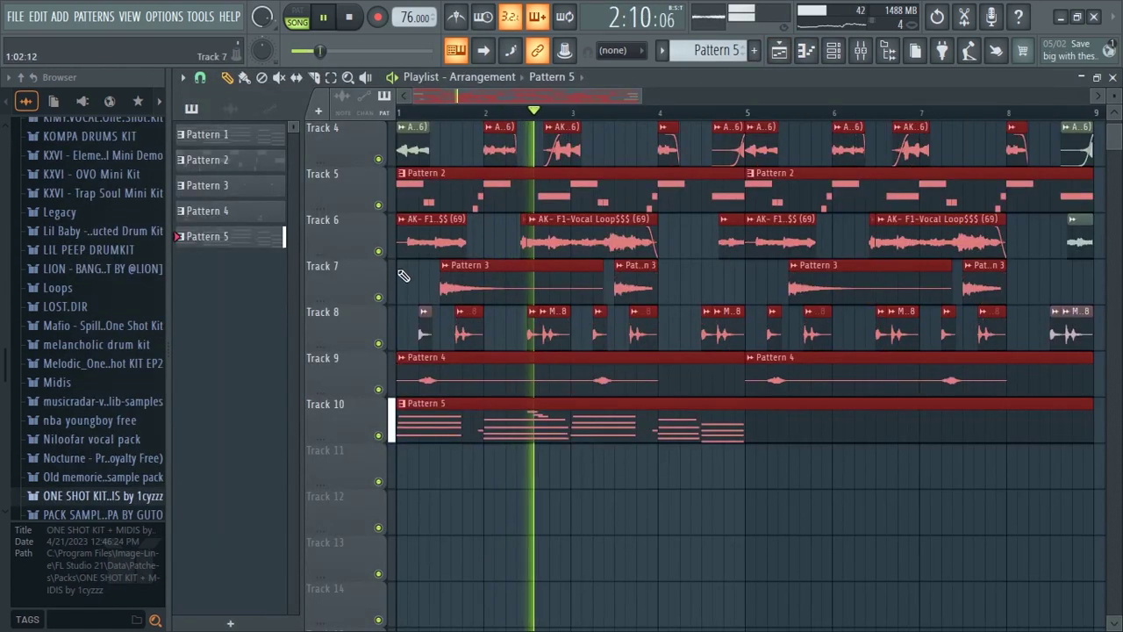
left_click(833, 50)
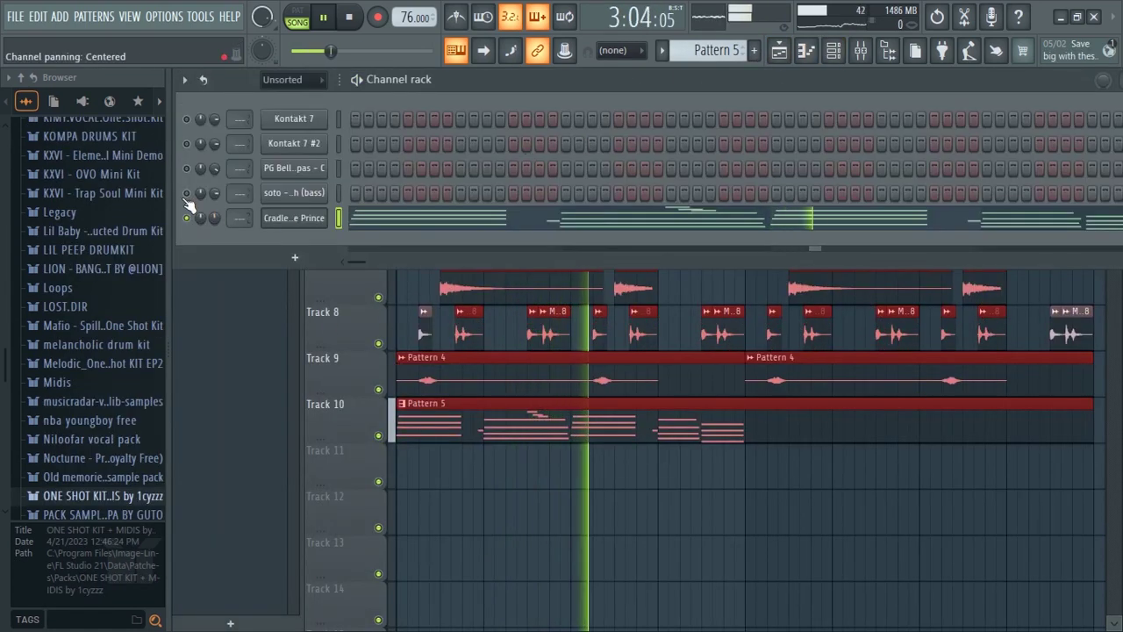
key("space")
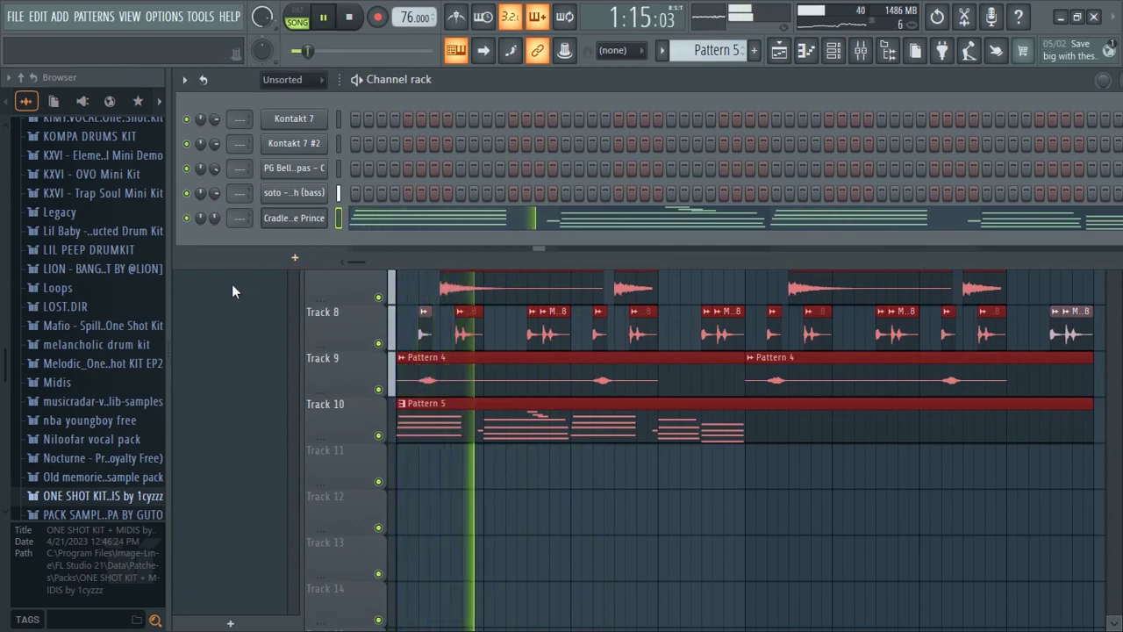
- Delete the three short high notes in bar 2 of Pattern 5's Cradle The Prince piano roll and play the result
left_click(439, 223)
right_click(422, 164)
right_click(419, 146)
right_click(422, 126)
scroll(492, 158, "up", 1)
key("space")
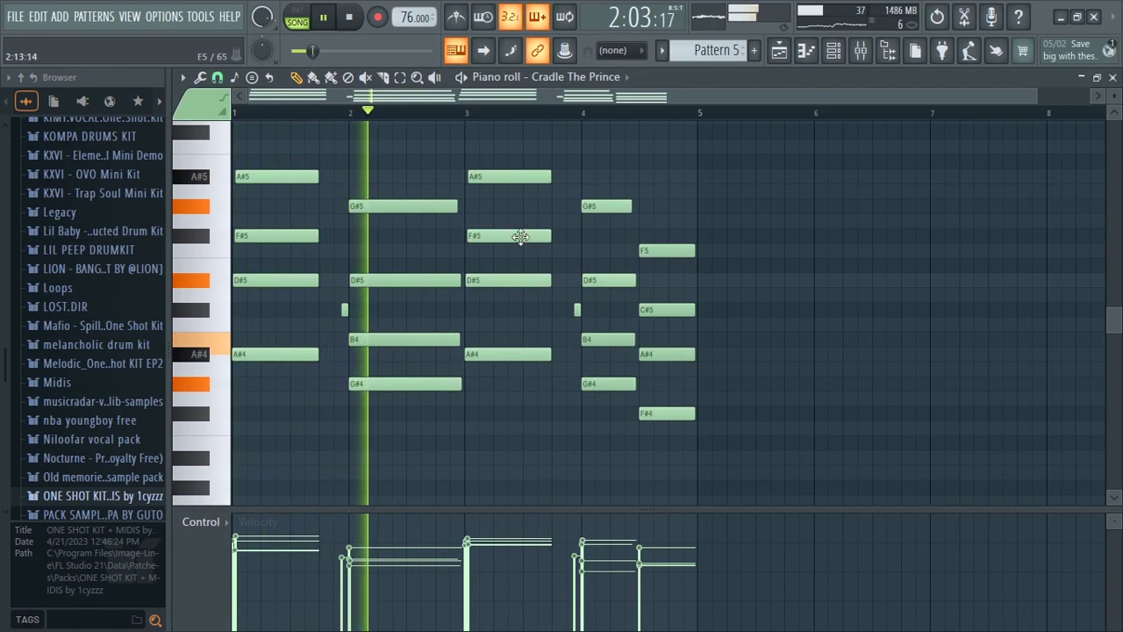
scroll(544, 236, "up", 1)
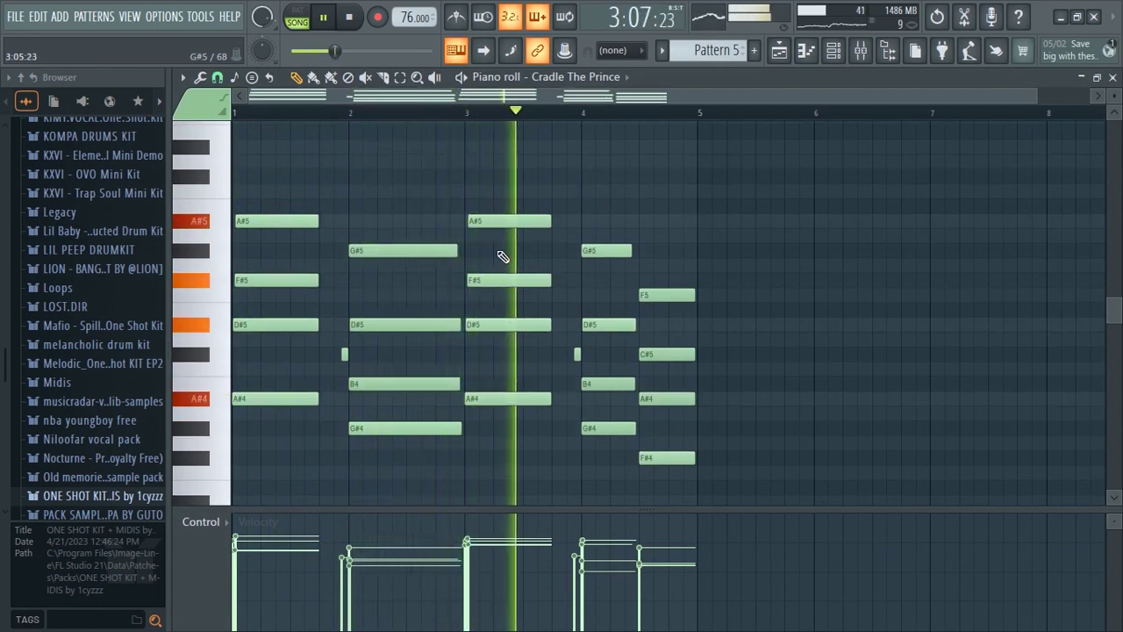
left_click_drag(488, 202, 488, 467)
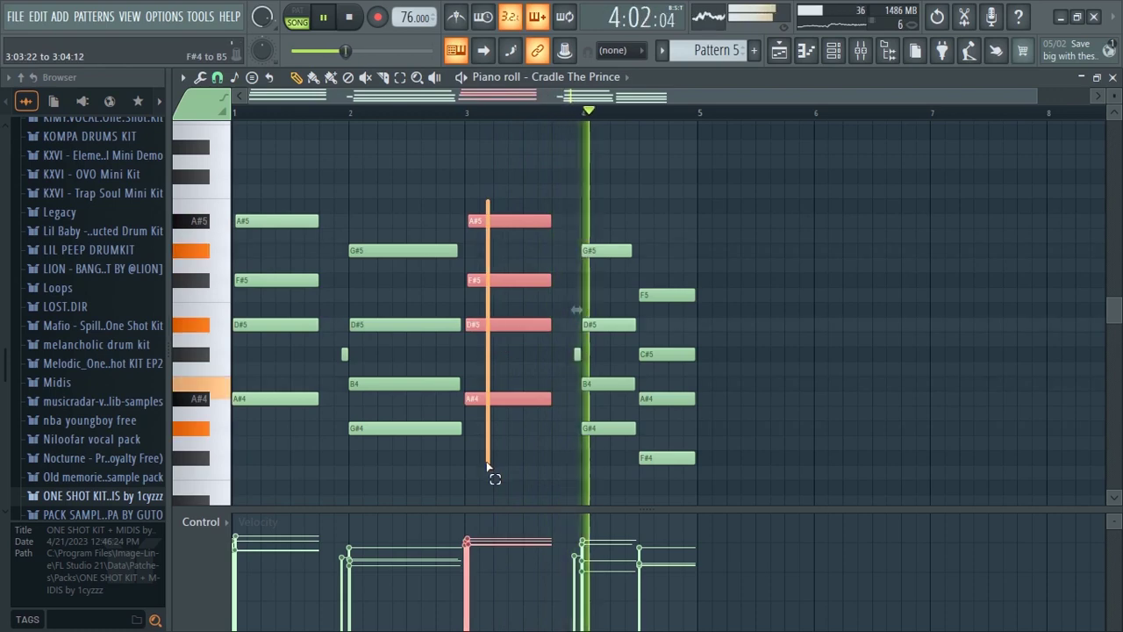
left_click(443, 180)
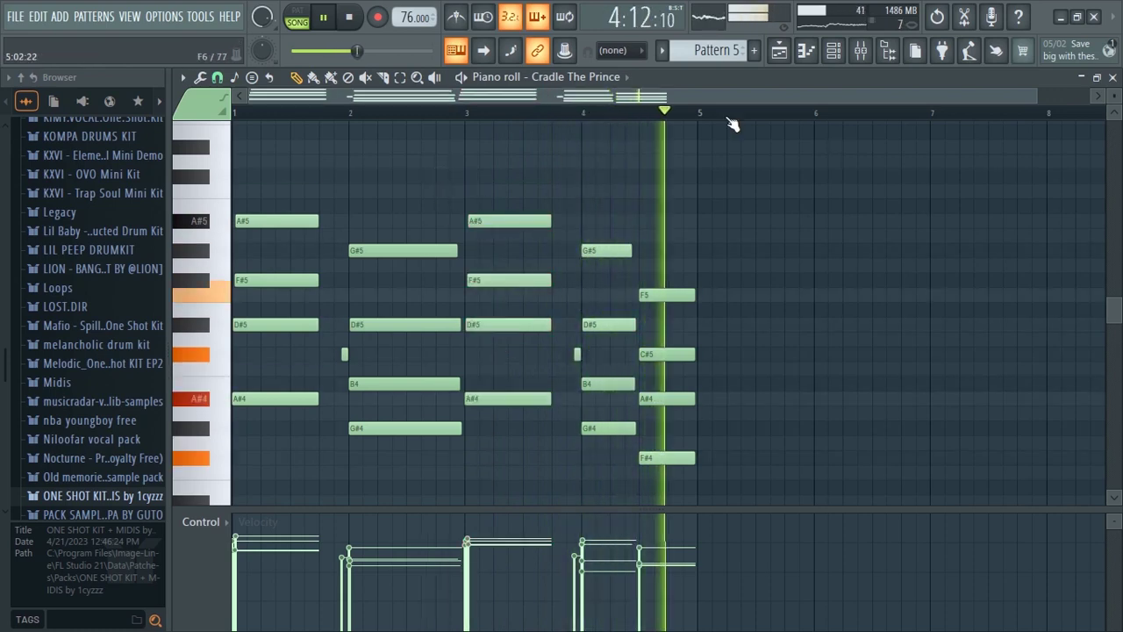
- Shorten the Pattern 5 clip on Track 10 to end at bar 5 and open Pattern 5's options
left_click(779, 50)
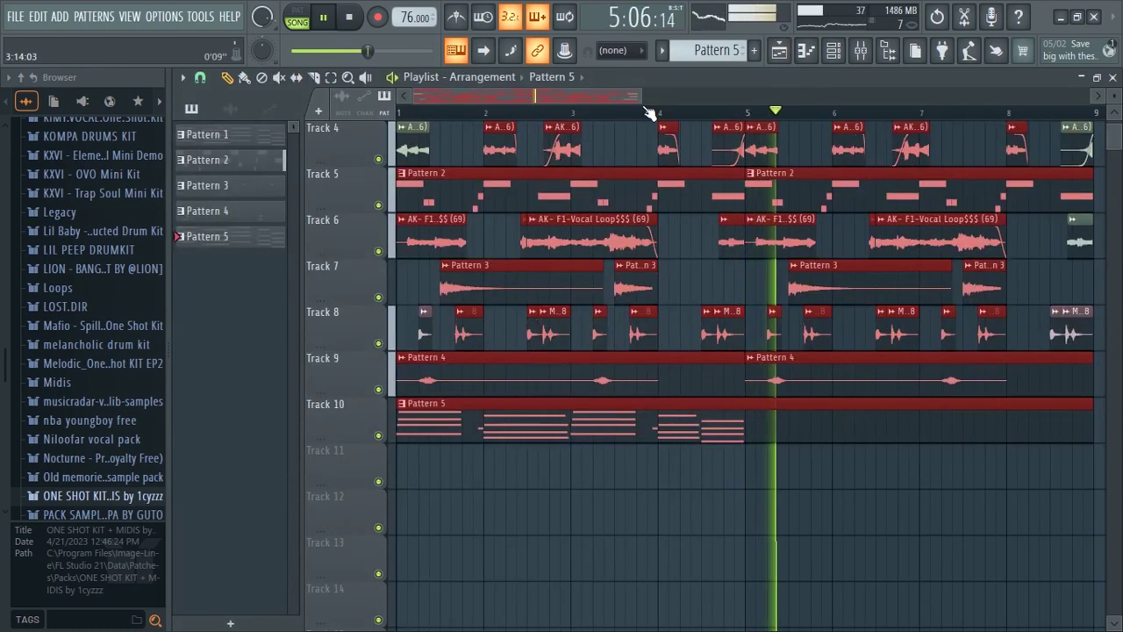
scroll(667, 424, "down", 2, "ctrl")
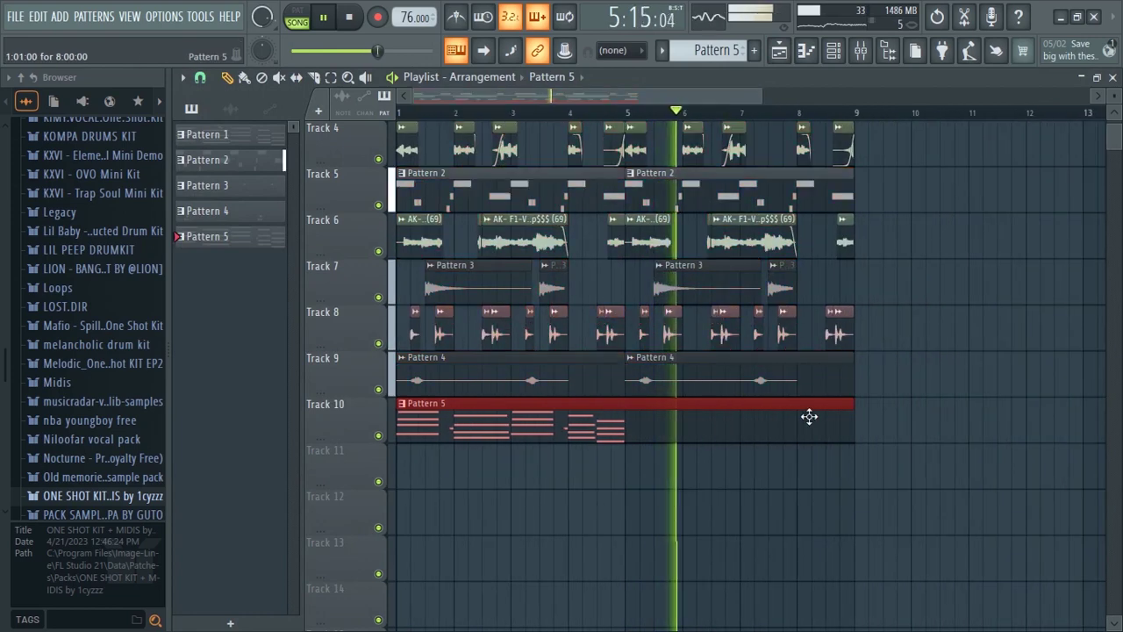
left_click_drag(647, 432, 625, 433)
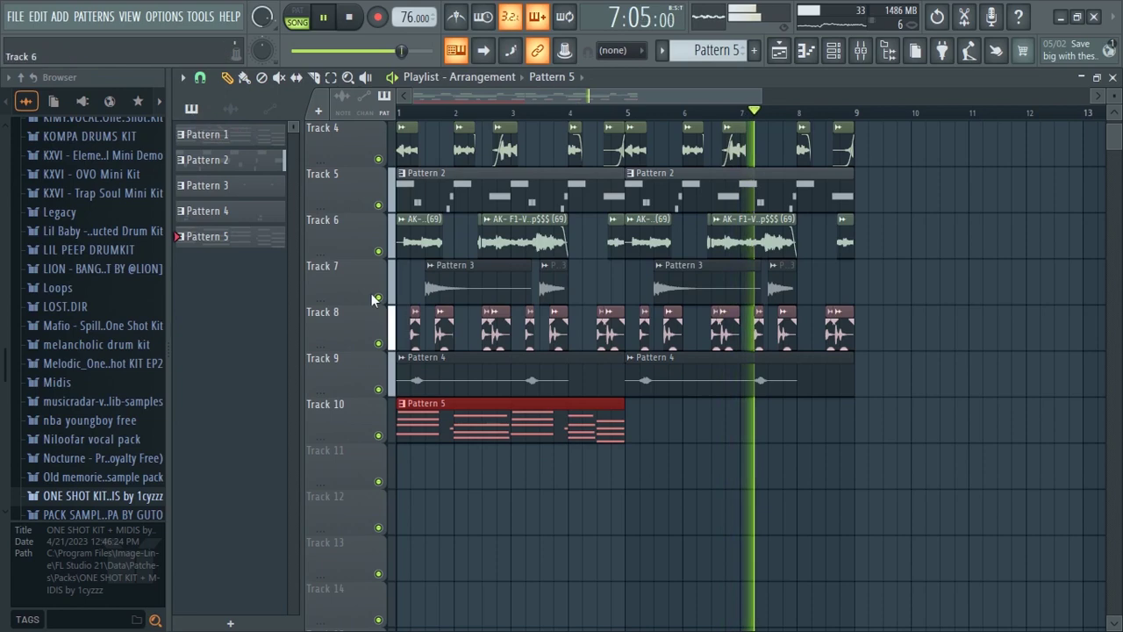
right_click(266, 240)
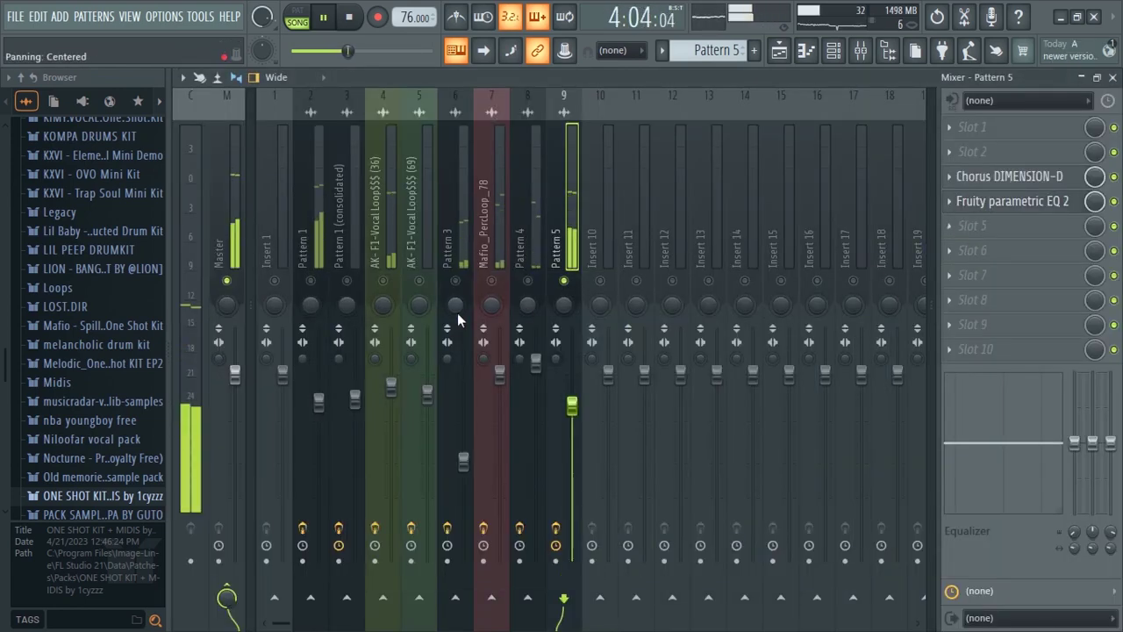
- Select and solo the Pattern 1 mixer track
left_click(316, 232)
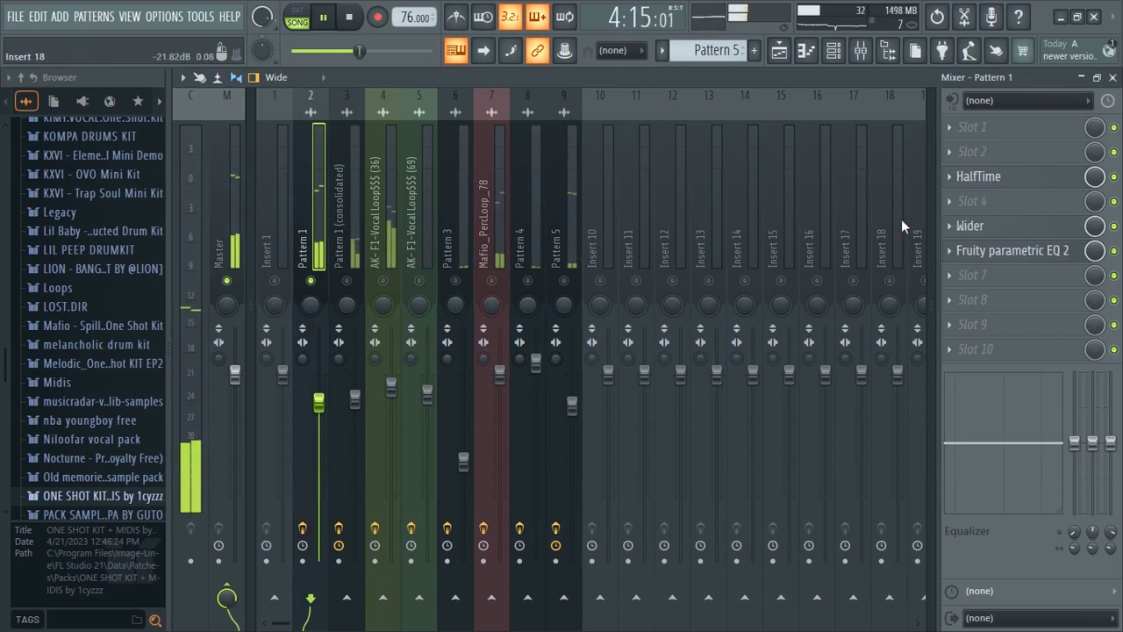
- Load the SketchCassette II effect into slot 4 of the Pattern 1 mixer track
key("space")
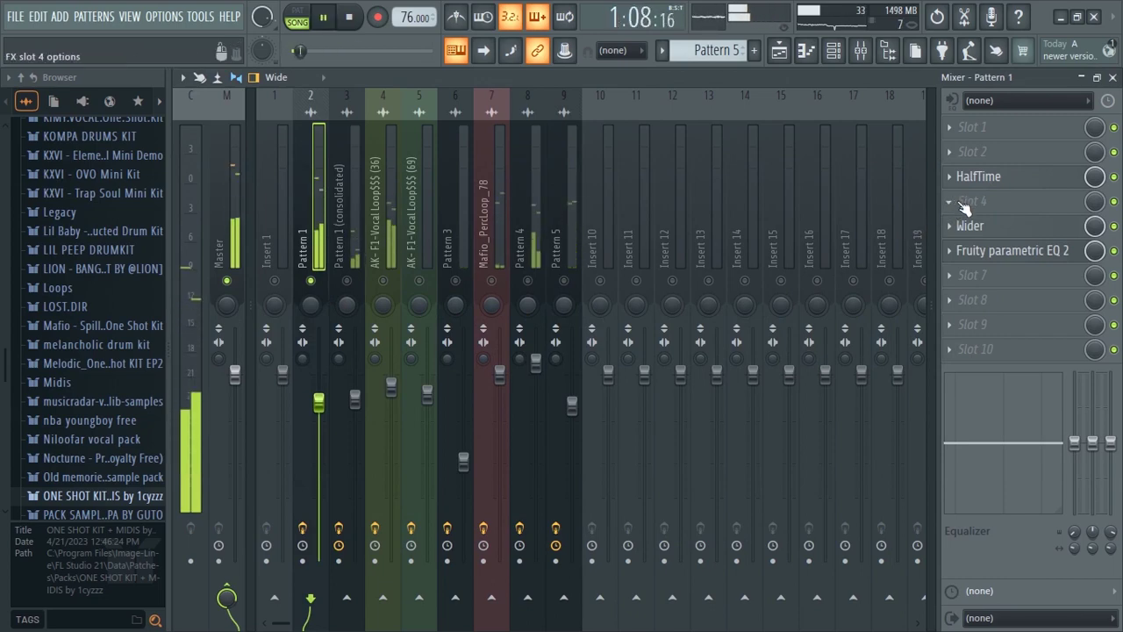
left_click(964, 204)
left_click(333, 27)
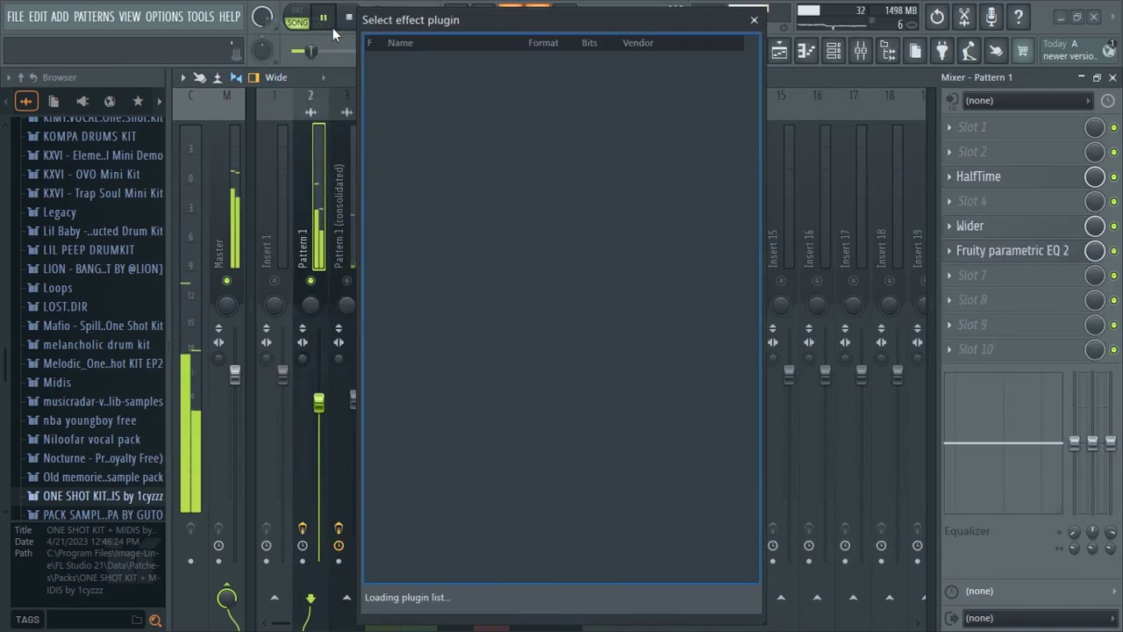
type("ske")
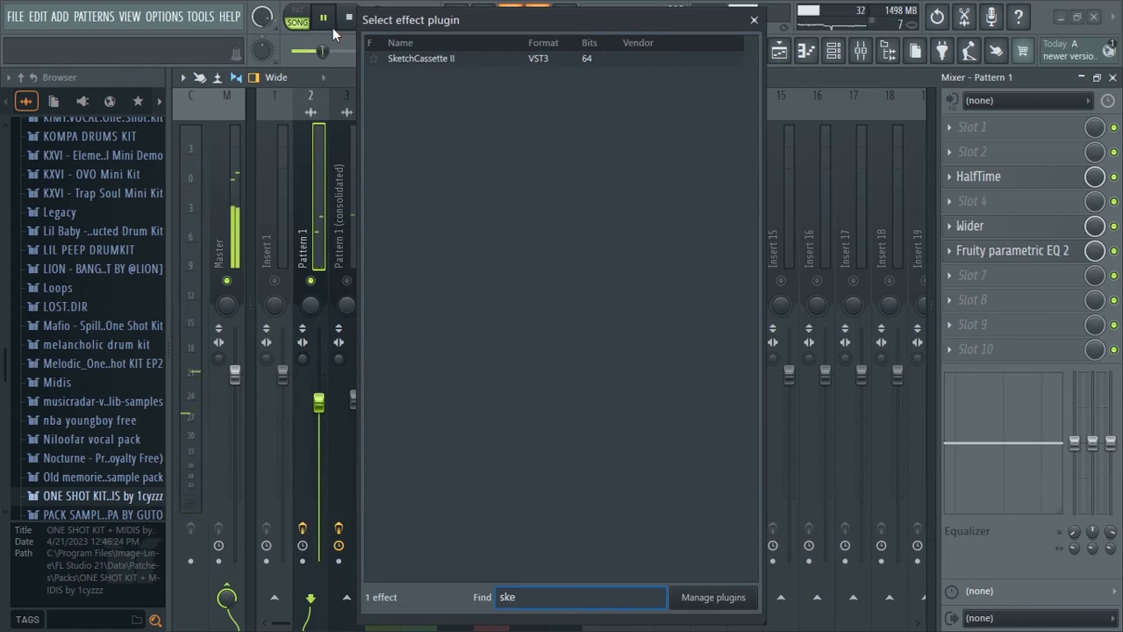
double_click(430, 60)
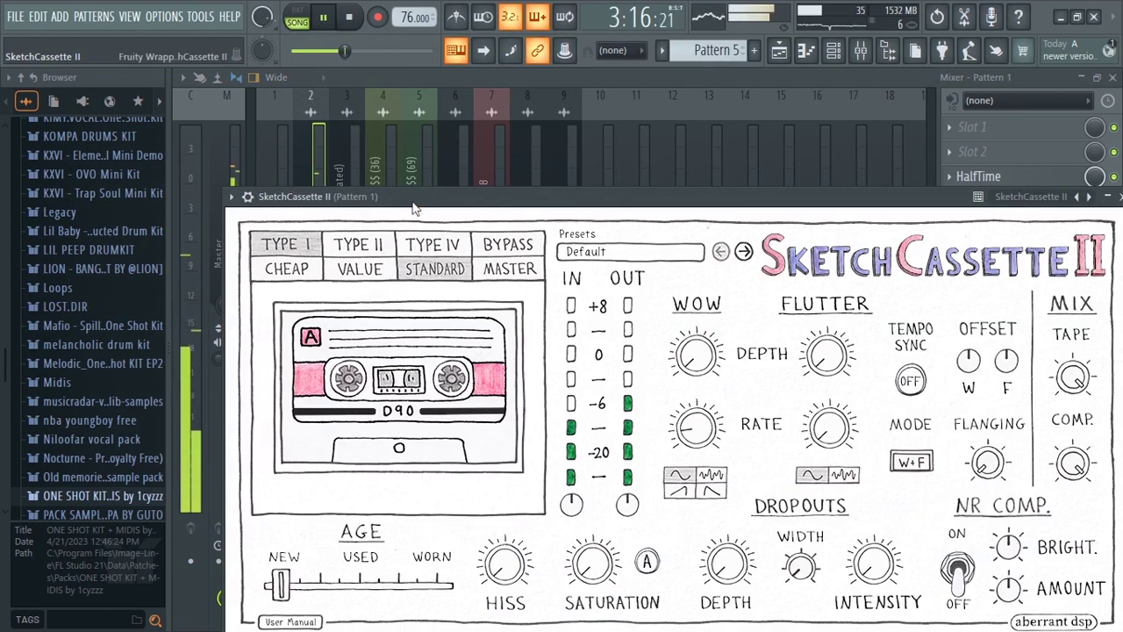
- Set SketchCassette II's age to 0.25 and saturation to 2.19, and close the effect
left_click_drag(414, 208, 399, 124)
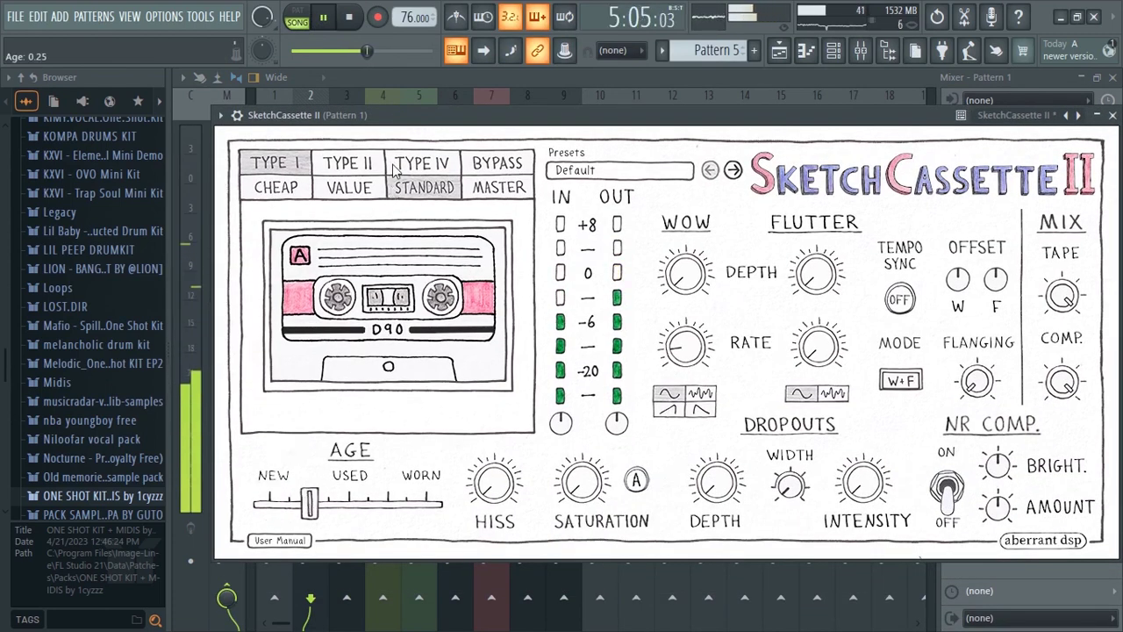
left_click_drag(412, 121, 281, 127)
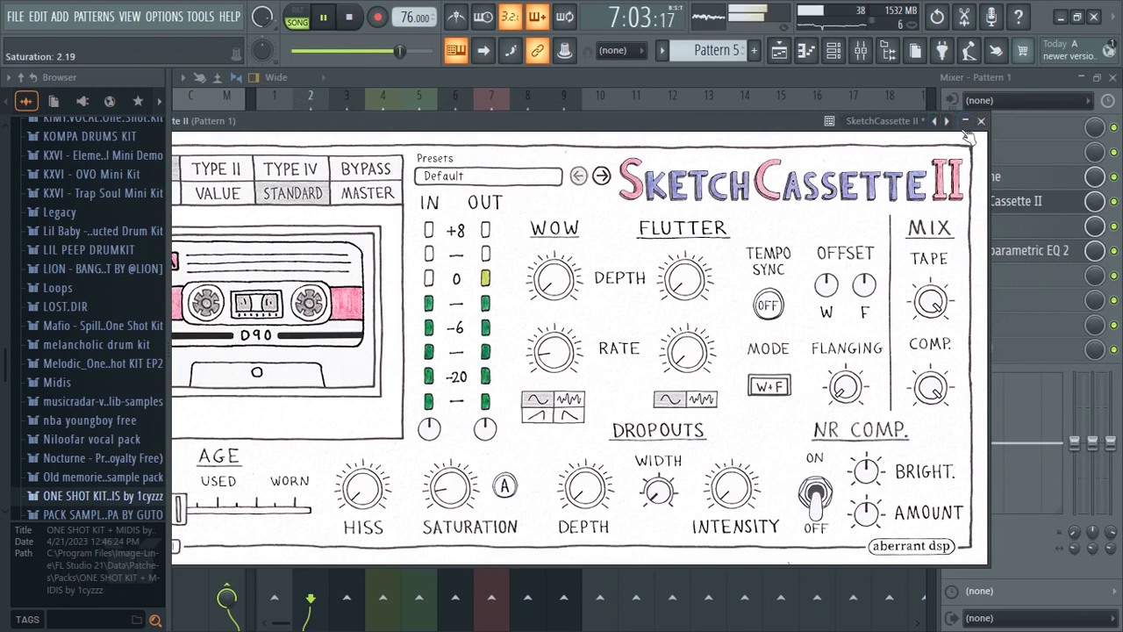
left_click(983, 123)
- Check the Pattern 1 track's Fruity parametric EQ 2 curve, and end the track's solo with playback stopped
left_click(994, 253)
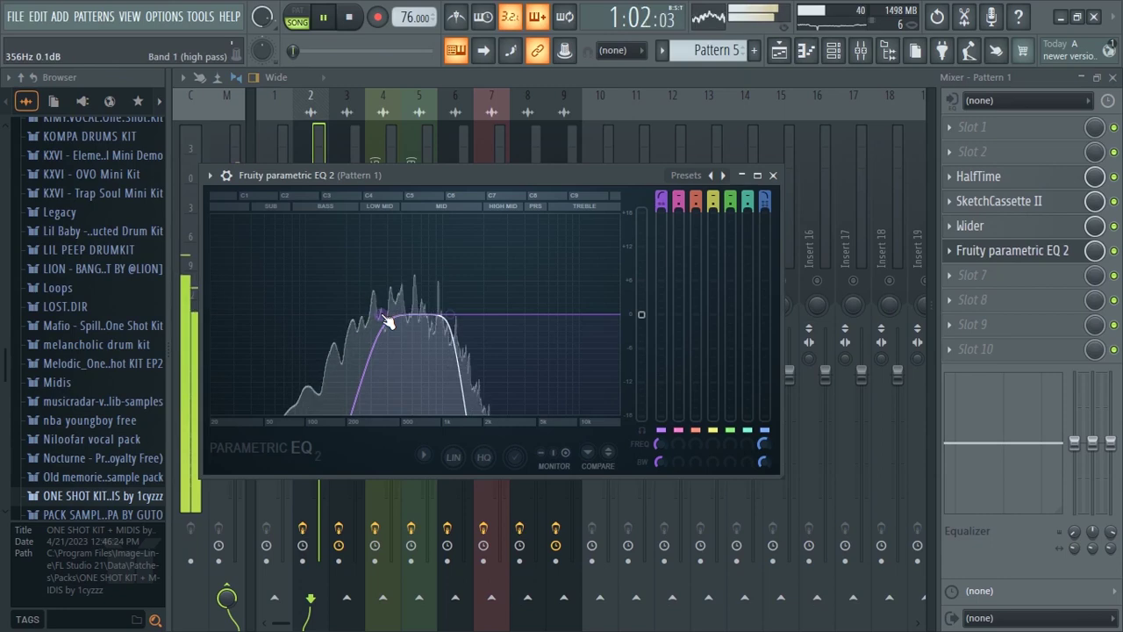
left_click(773, 177)
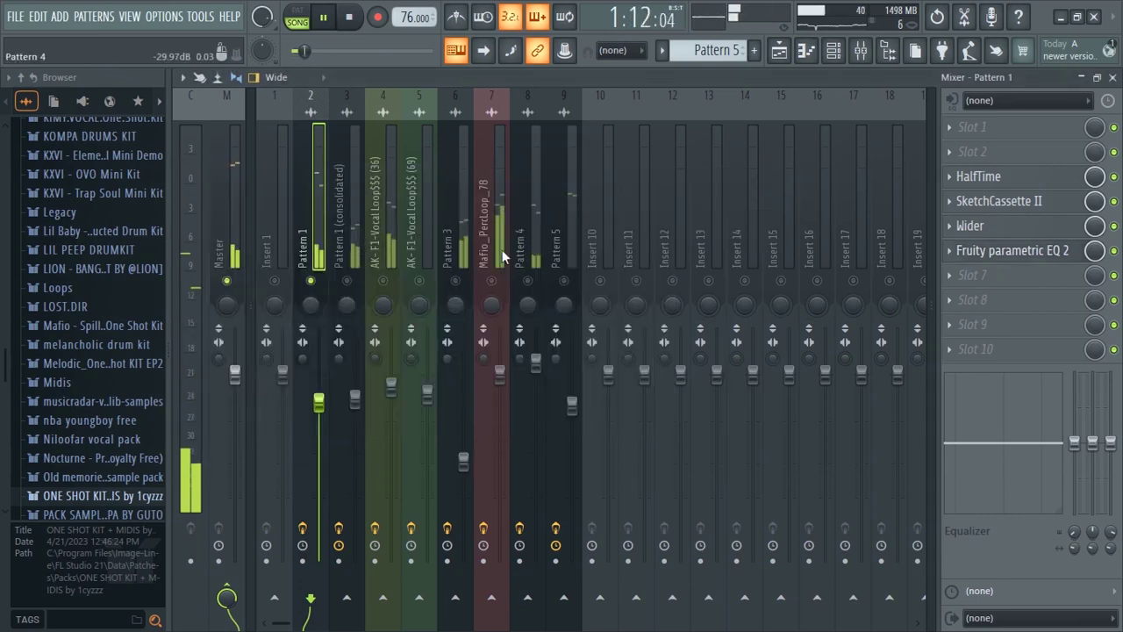
key("space")
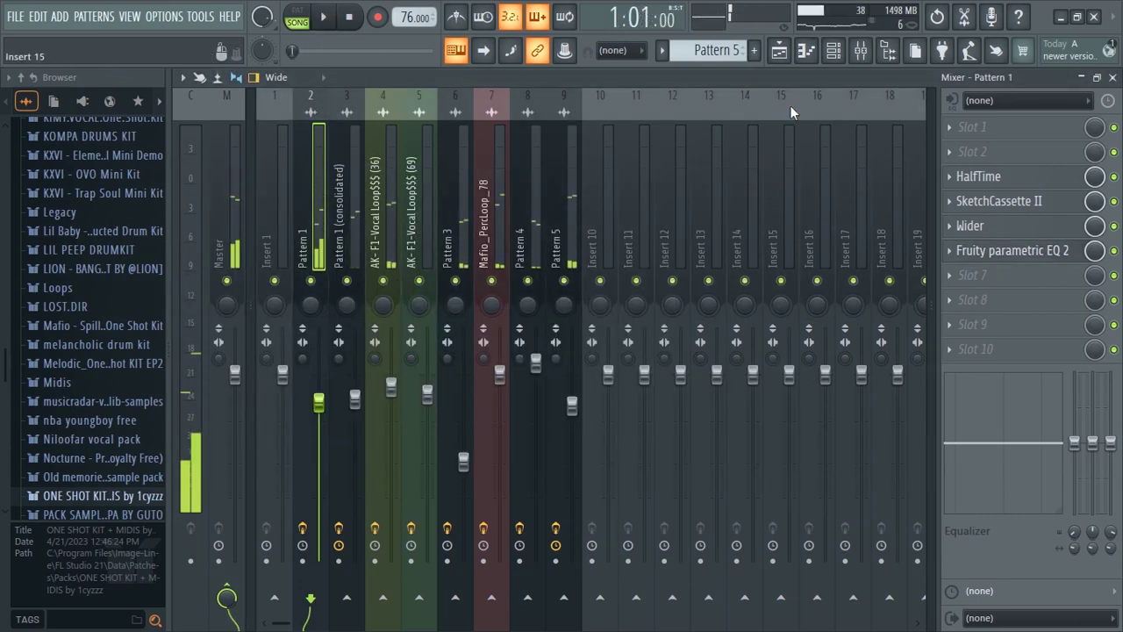
- Set the channel volume of the Pattern 5 audio clip on Track 10 to 78% while the arrangement plays
left_click(778, 51)
key("space")
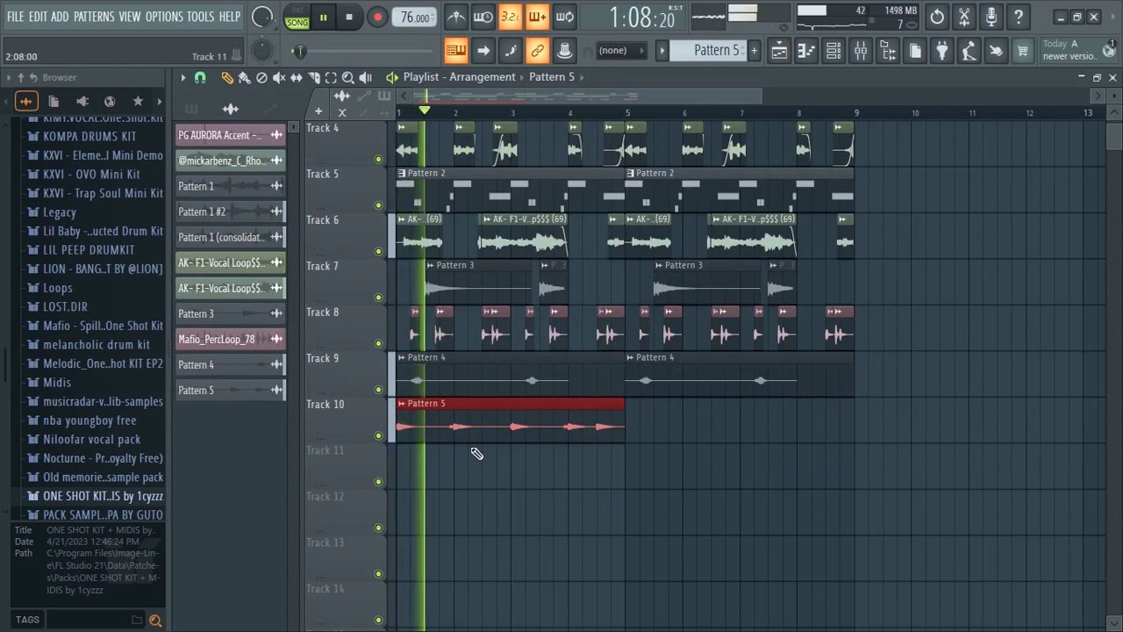
left_click_drag(441, 432, 634, 433)
double_click(526, 428)
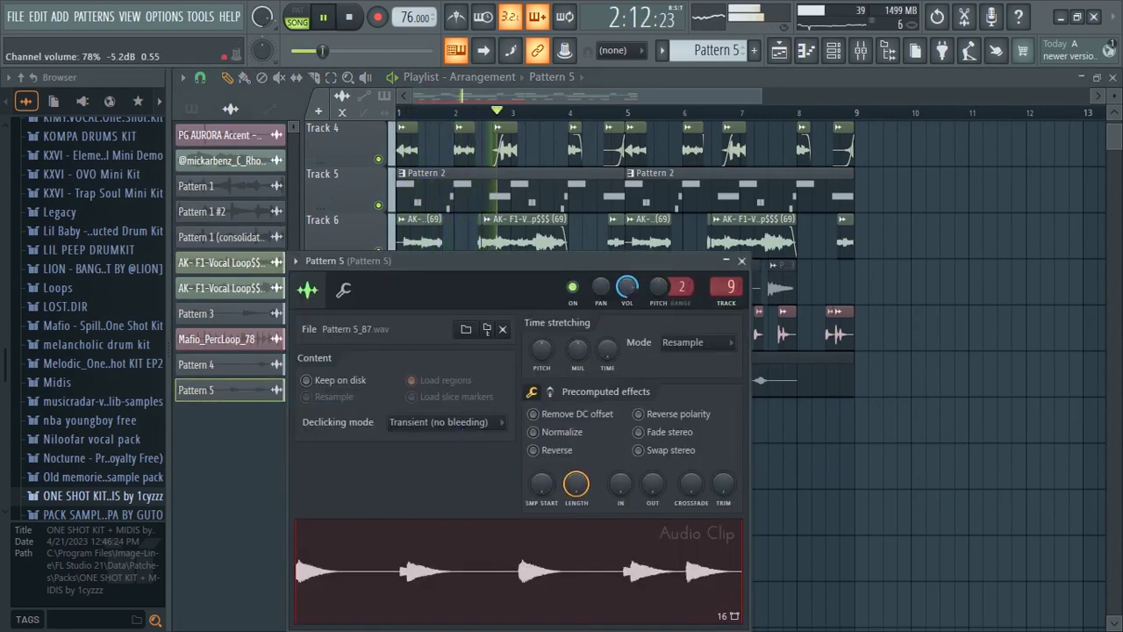
left_click(742, 262)
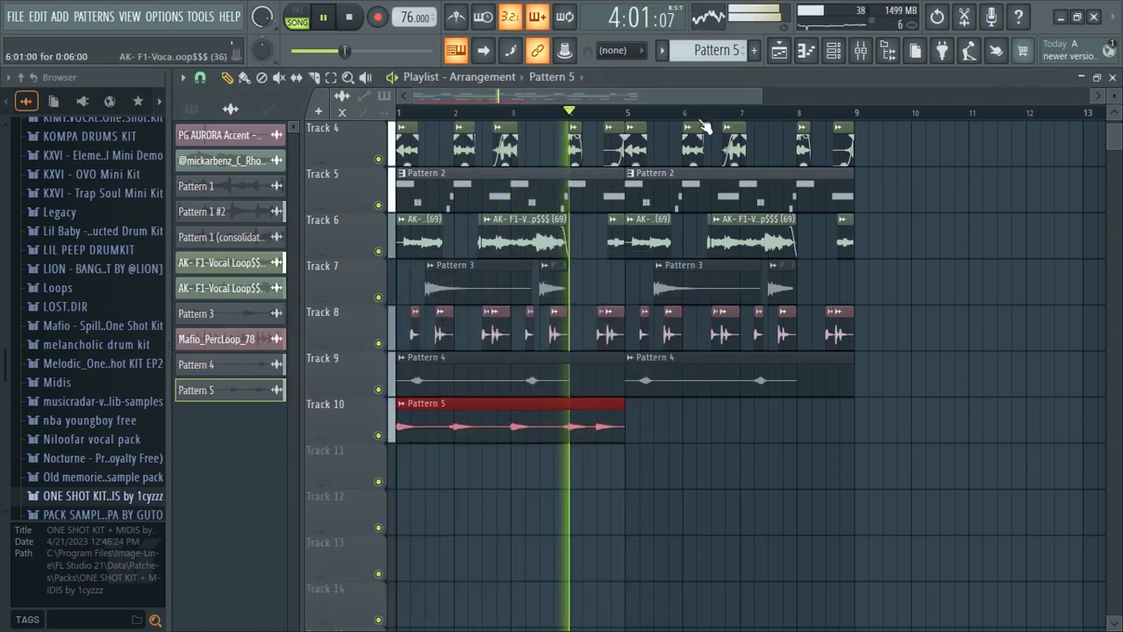
left_click_drag(759, 88, 593, 89)
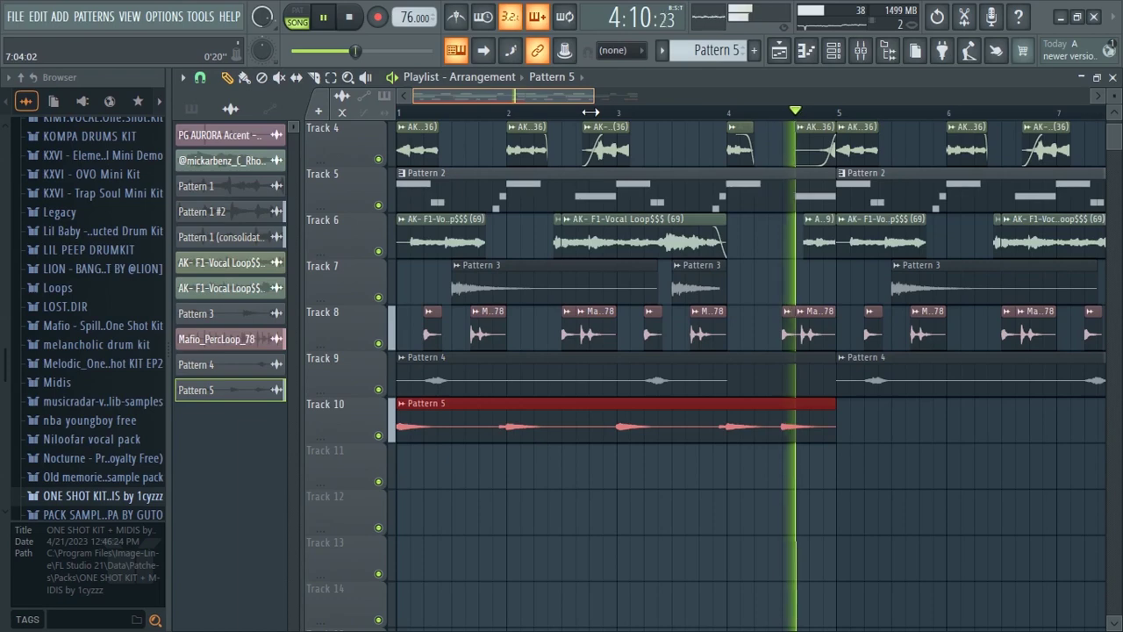
key("space")
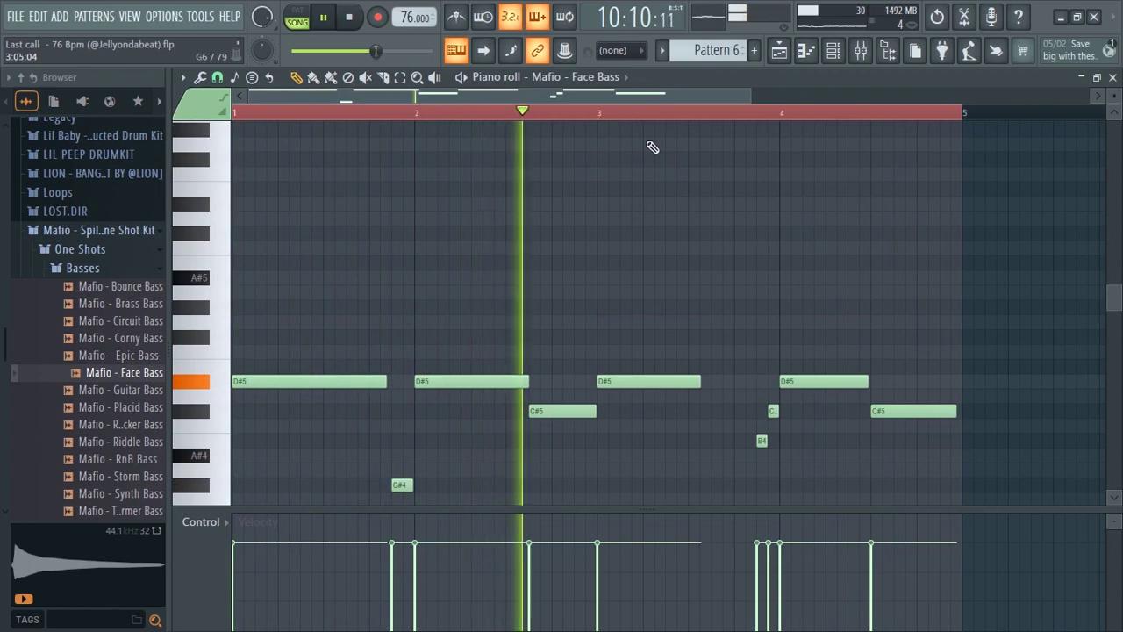
- Return to the playlist and duplicate the Pattern 6 bass clip on Track 10 so it also covers bars 13 to 16
left_click(834, 50)
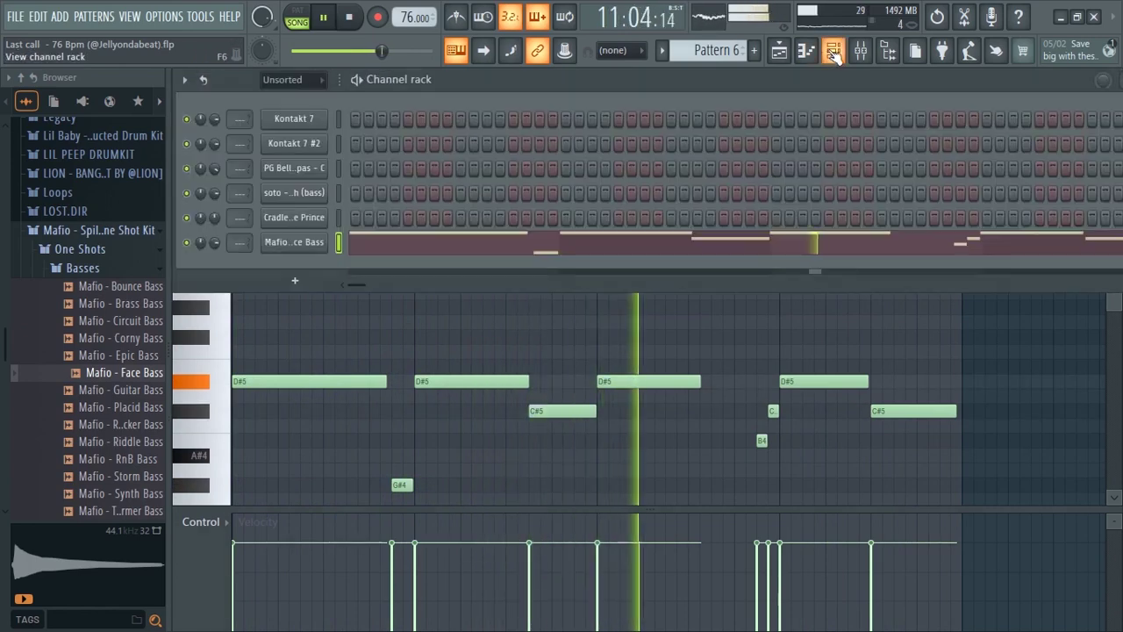
left_click(779, 50)
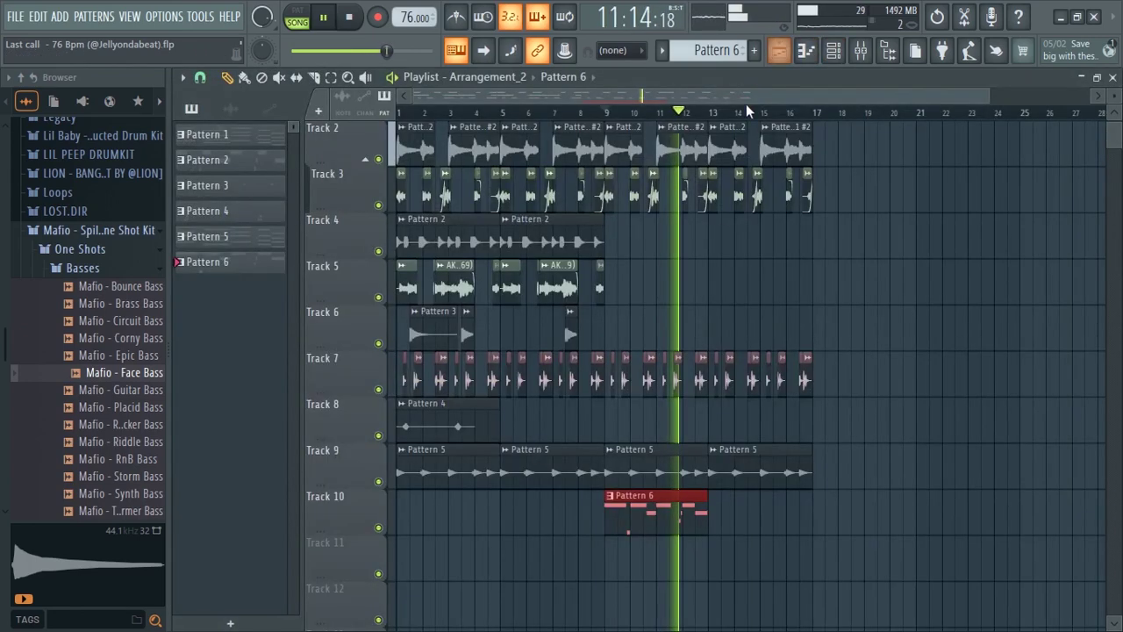
key("ctrl+b")
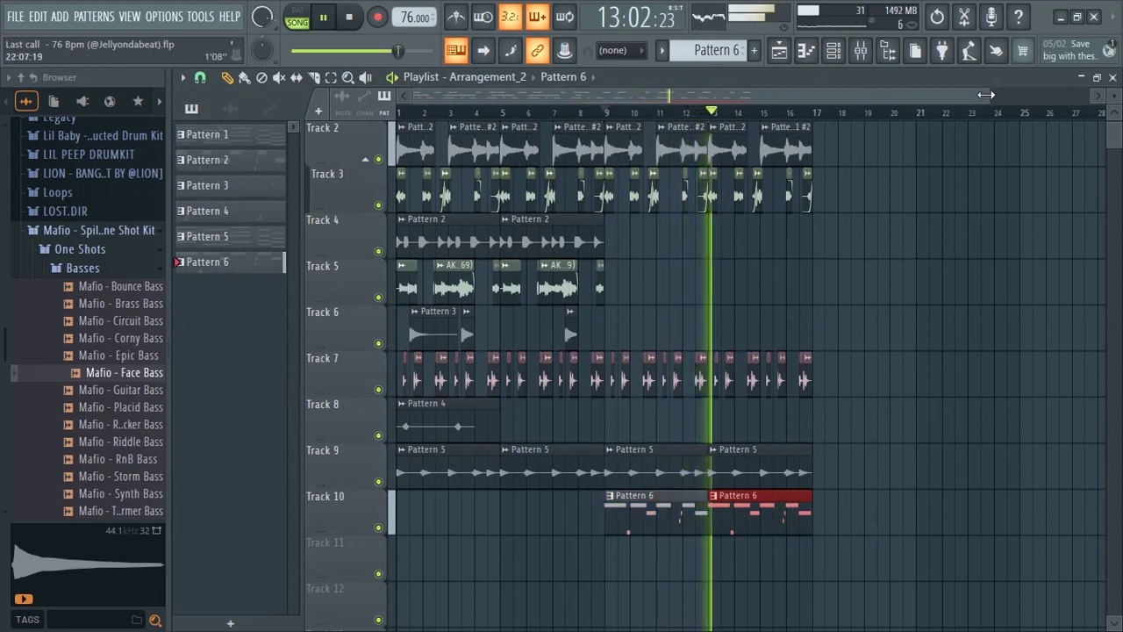
left_click_drag(986, 95, 845, 87)
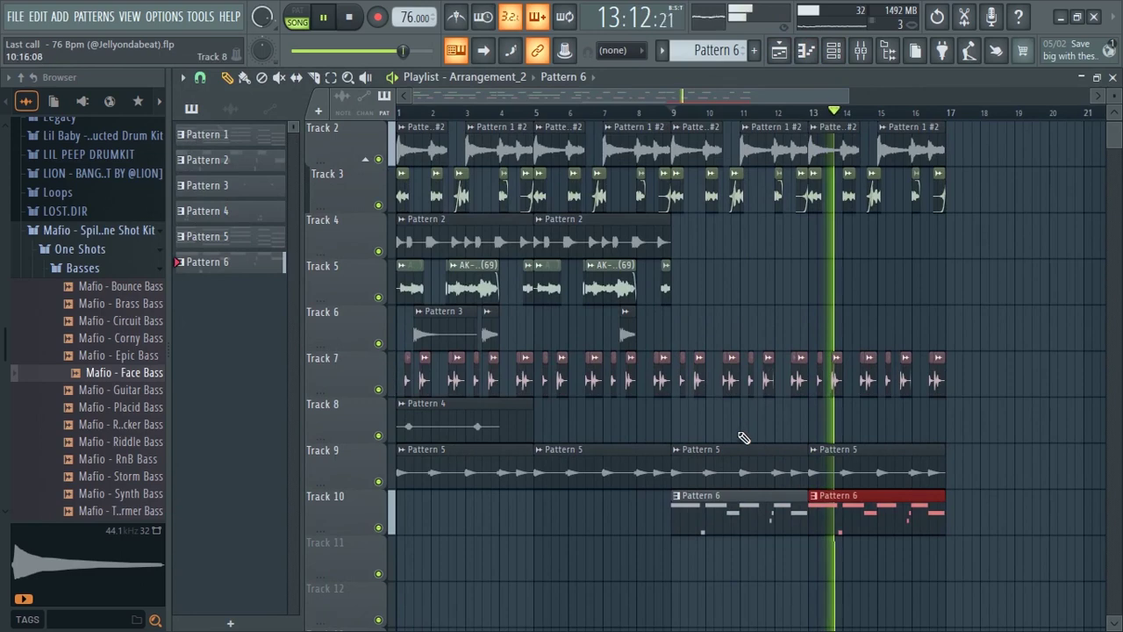
left_click_drag(661, 94, 766, 119)
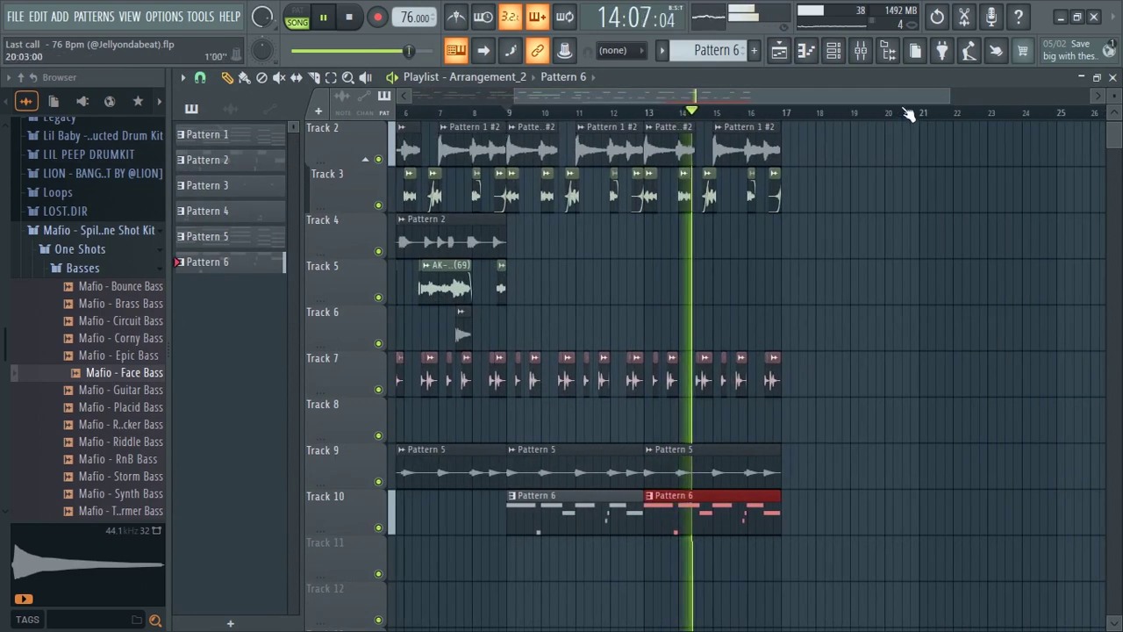
left_click_drag(945, 94, 831, 82)
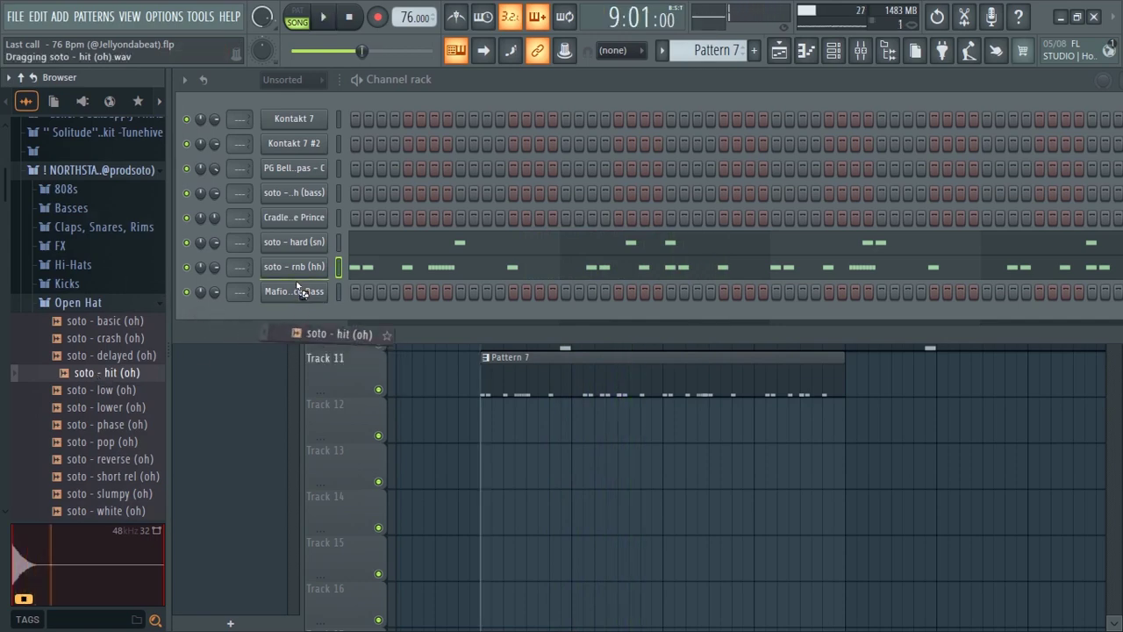
- Add the soto - hit (oh) open hat as a channel below soto - rnb (hh) in Pattern 7
left_click_drag(298, 290, 301, 289)
right_click(336, 290)
left_click(339, 290)
key("space")
key("space")
- Place C5 open hat notes on beat 2 of bar 1 and beat 4 of bar 2, raising the first note's velocity
left_click(305, 425)
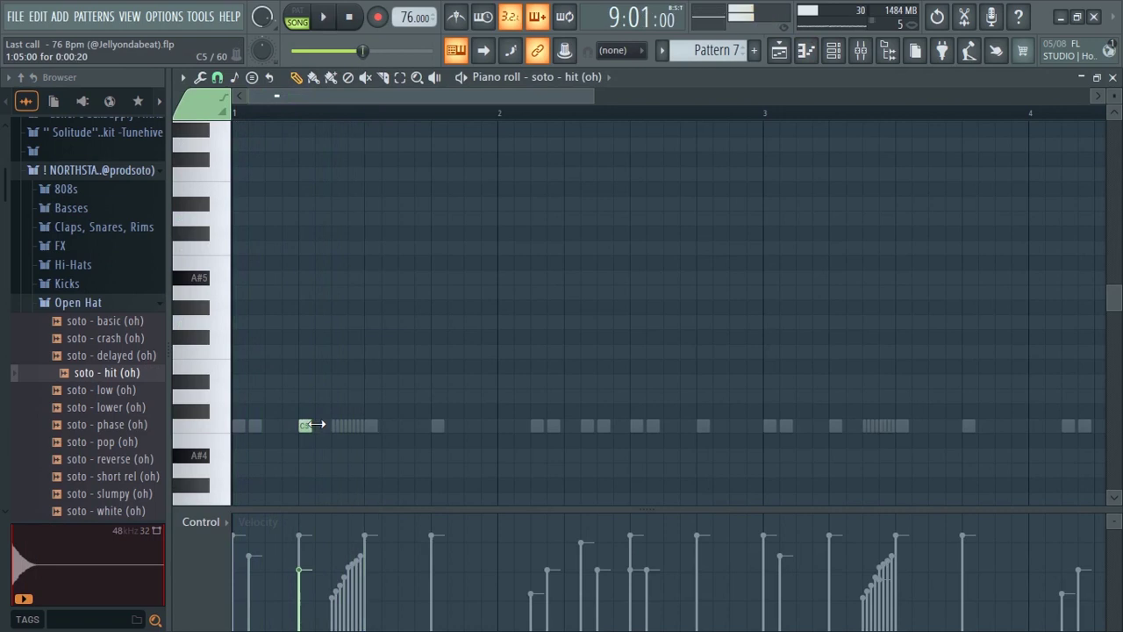
key("space")
left_click(330, 548)
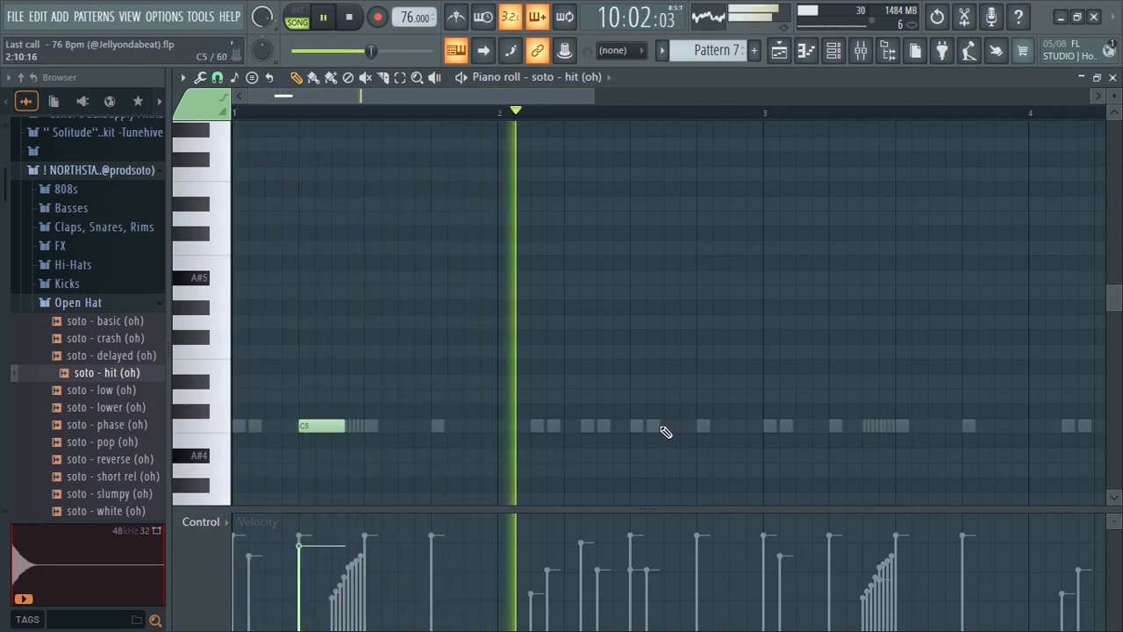
left_click(693, 427)
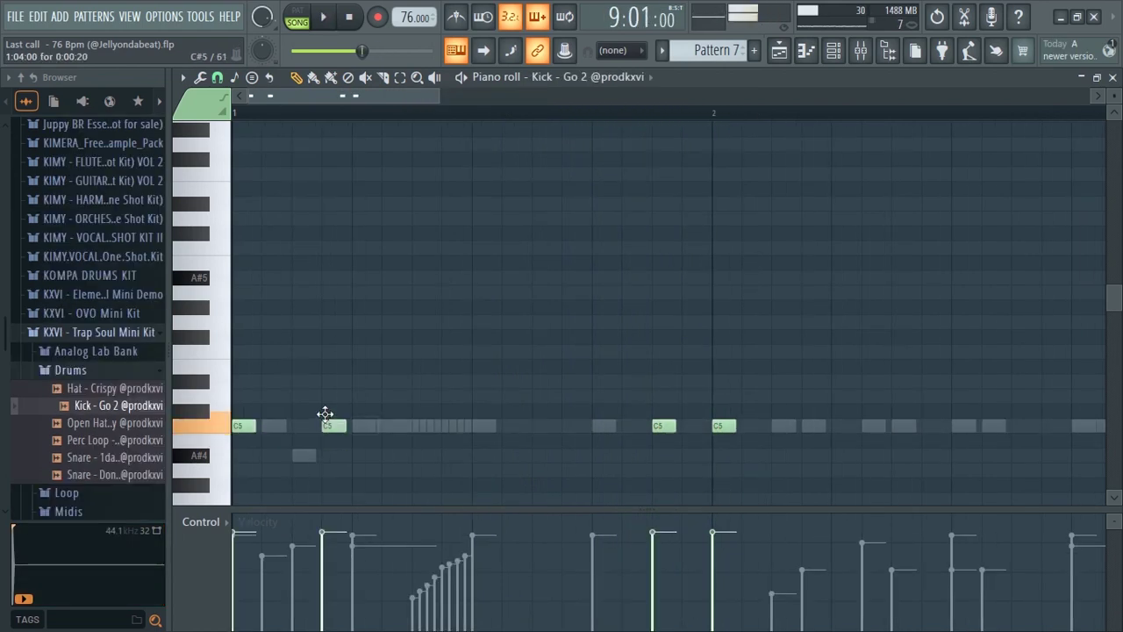
- Add a C5 kick in the second half of bar 2 and duplicate the two-bar Kick - Go 2 phrase into bars 3 and 4
key("space")
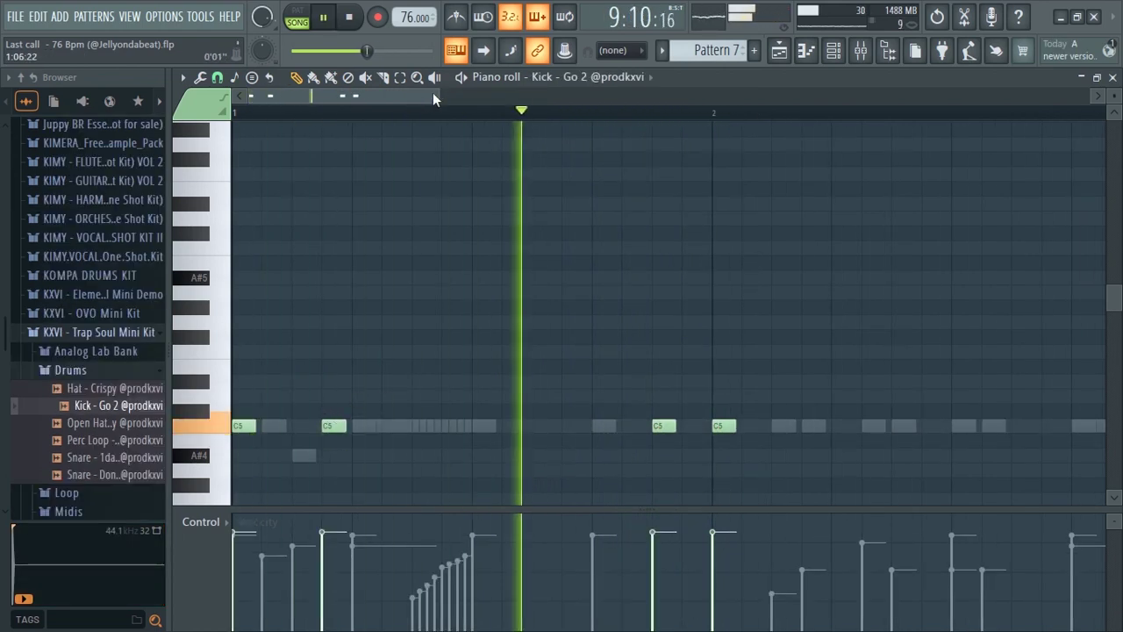
left_click_drag(438, 94, 602, 426)
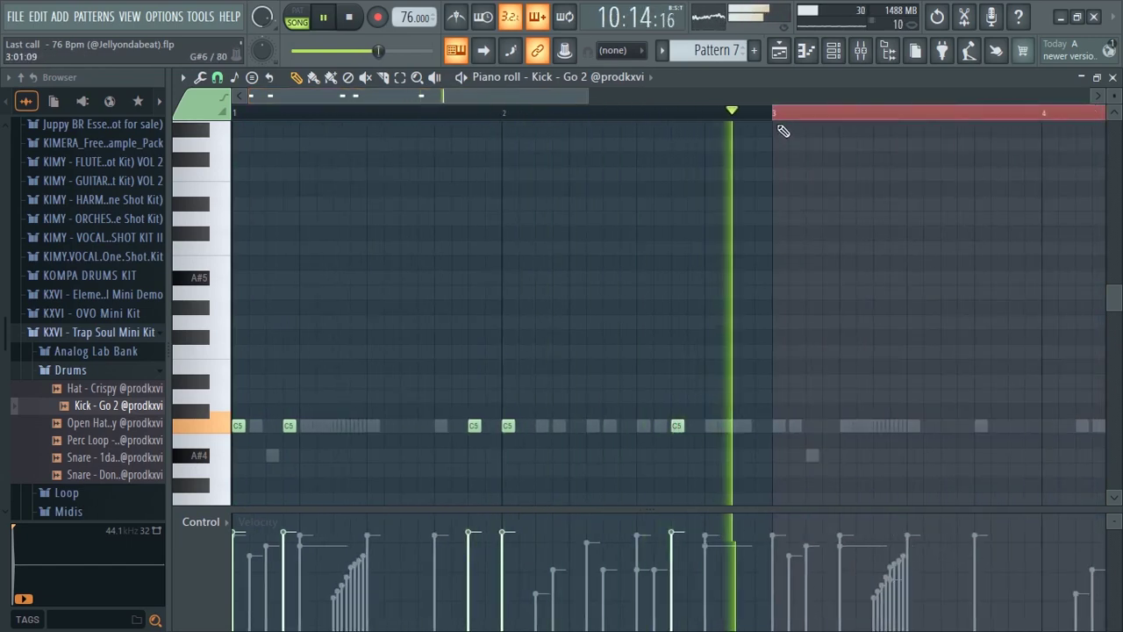
left_click_drag(780, 116, 246, 114)
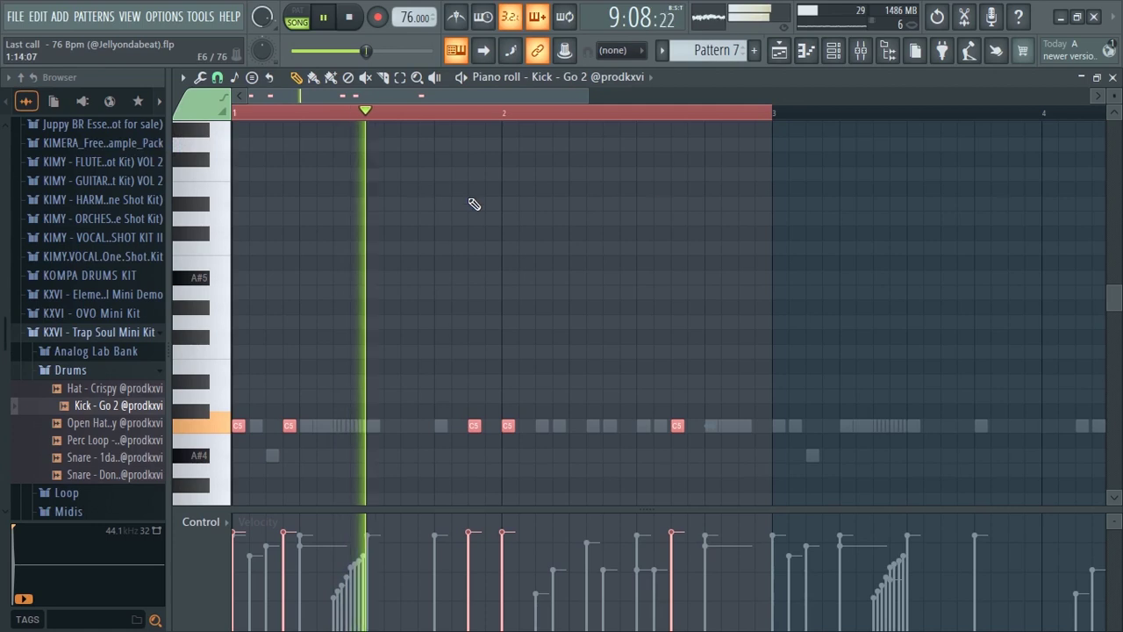
key("ctrl+b")
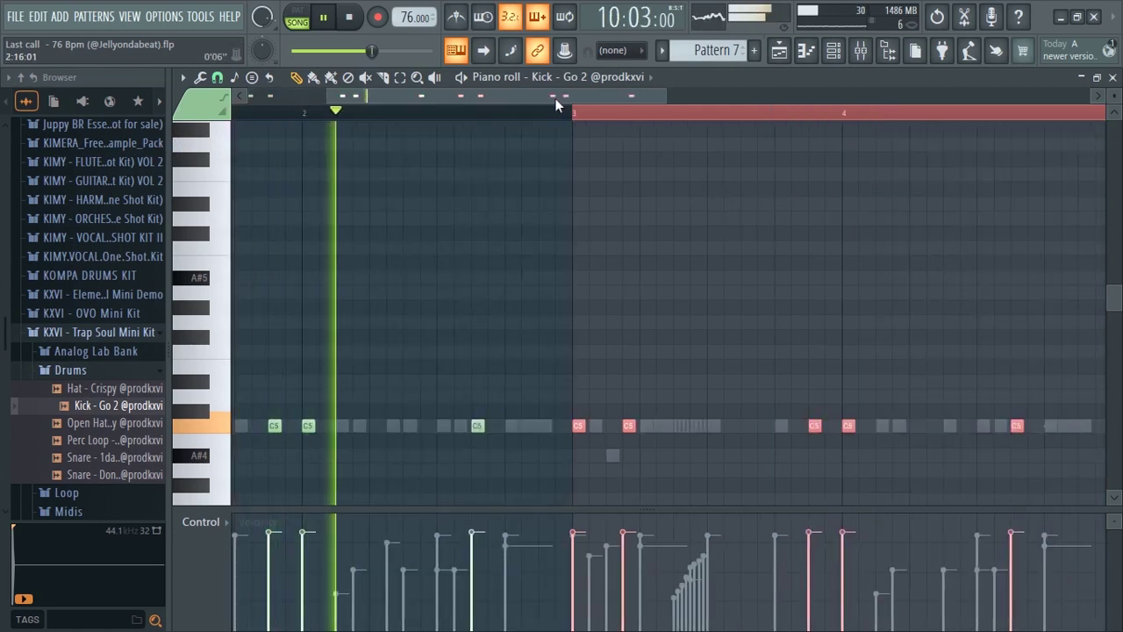
scroll(334, 91, "left", 2)
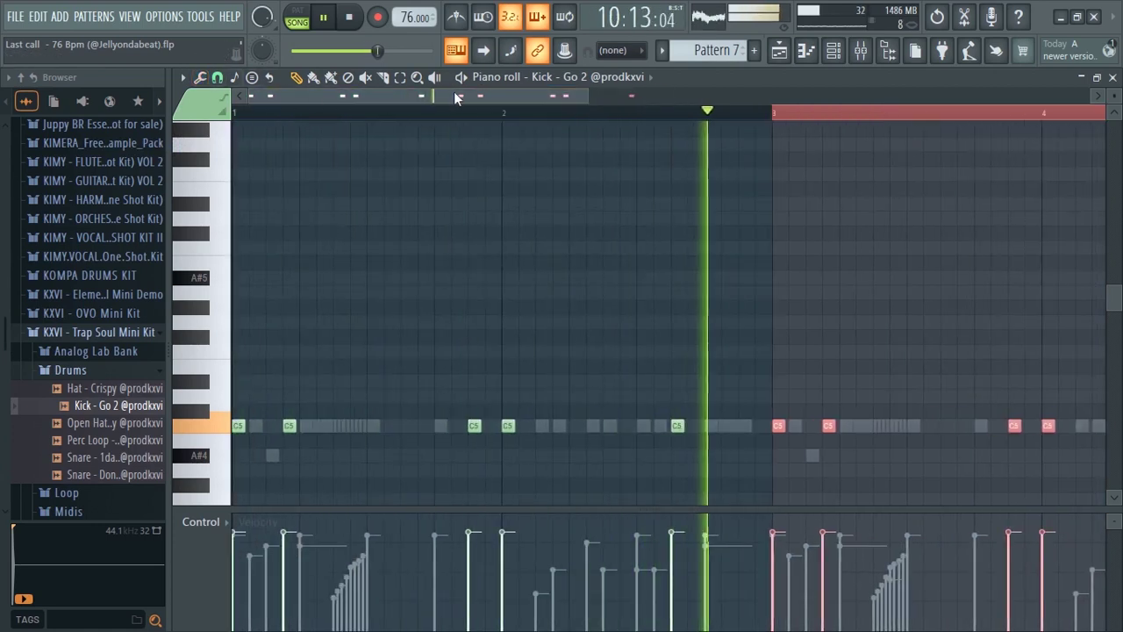
left_click_drag(588, 95, 803, 95)
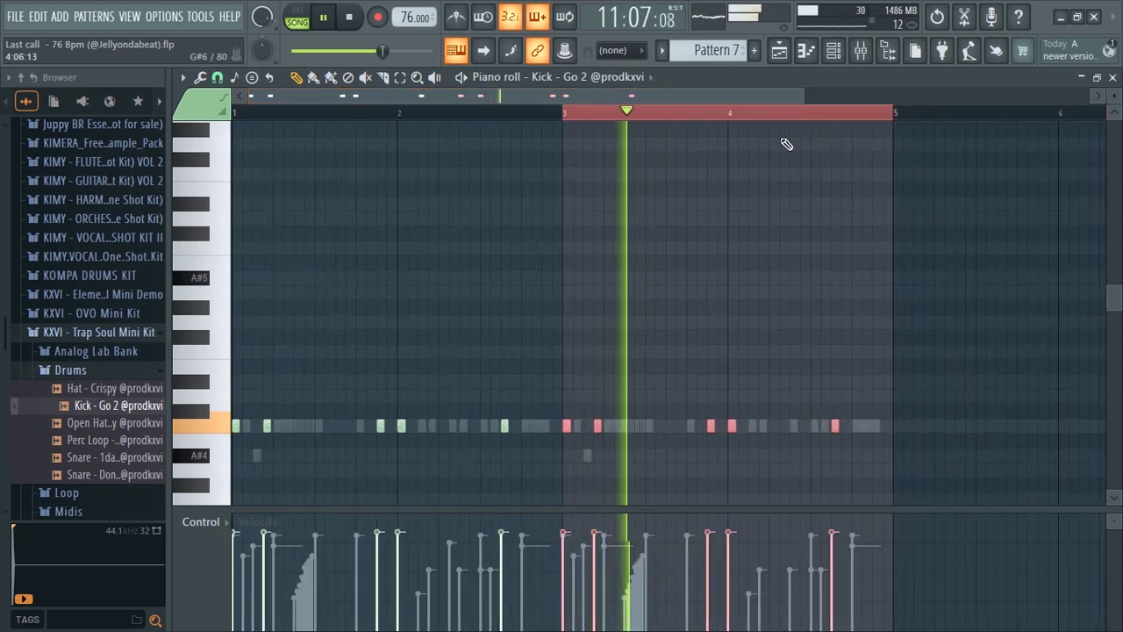
- Clear the selection, play back the four-bar kick pattern and save the project
key("space")
left_click(242, 117)
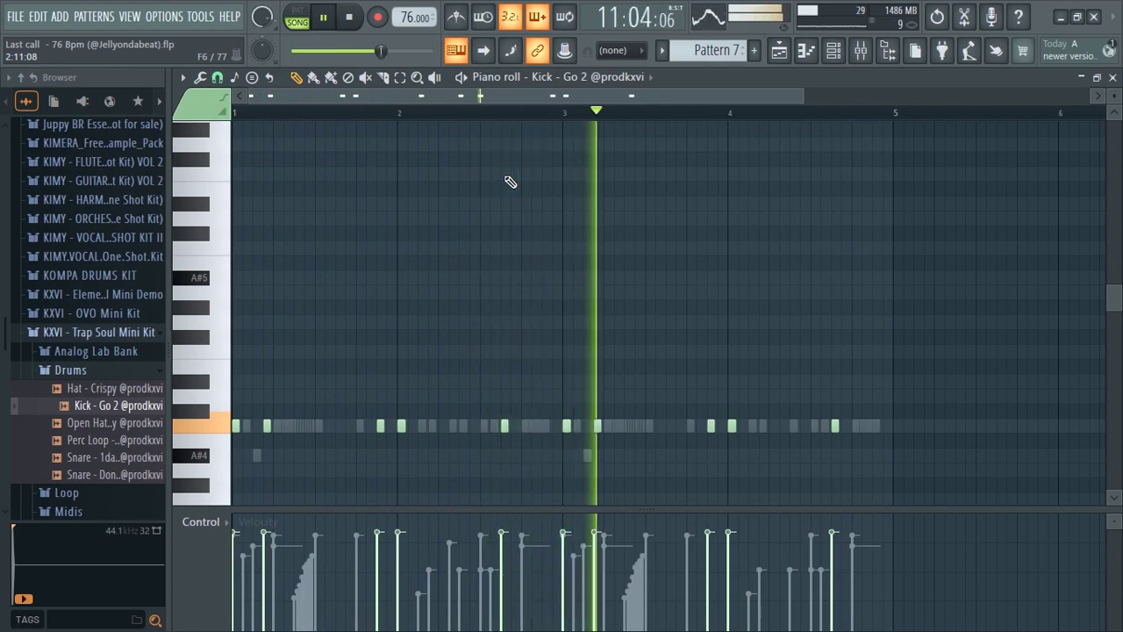
key("ctrl+s")
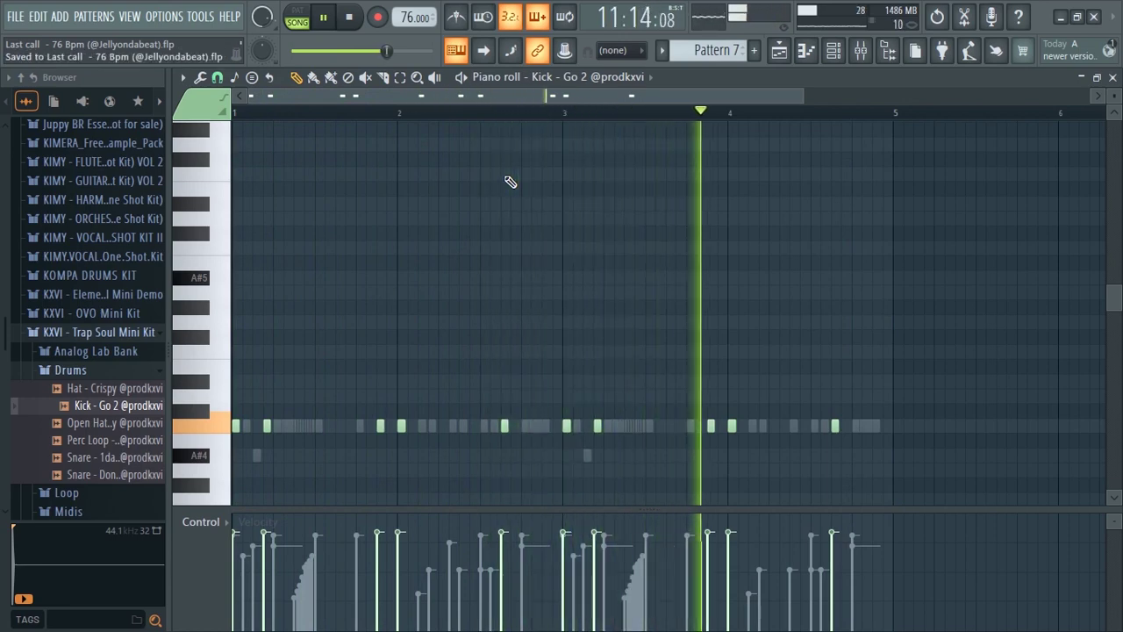
left_click(786, 54)
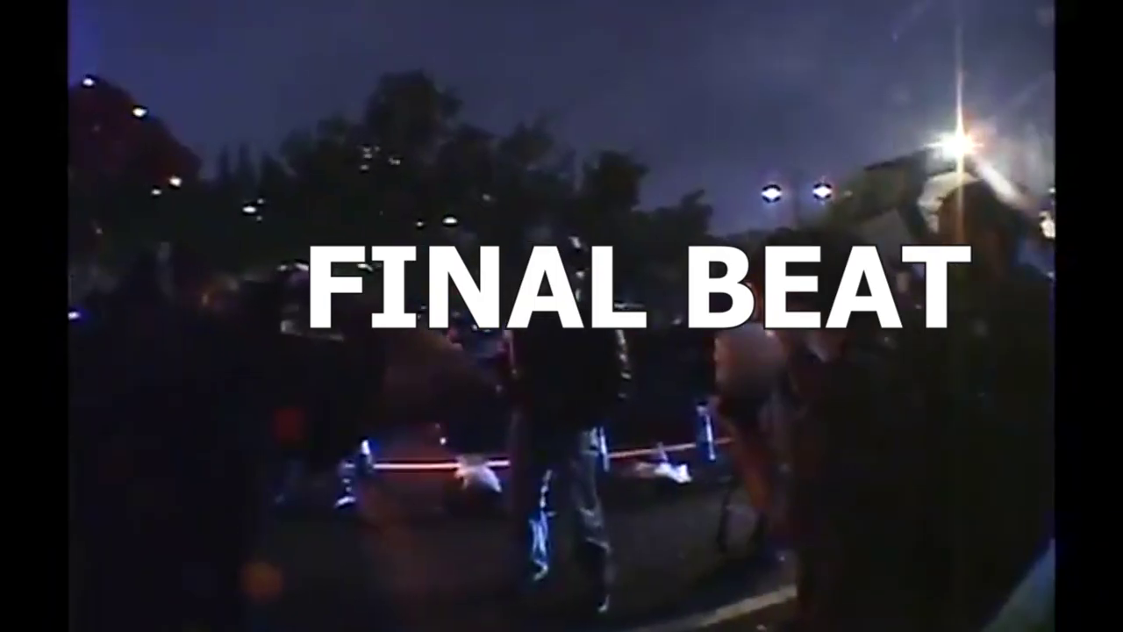